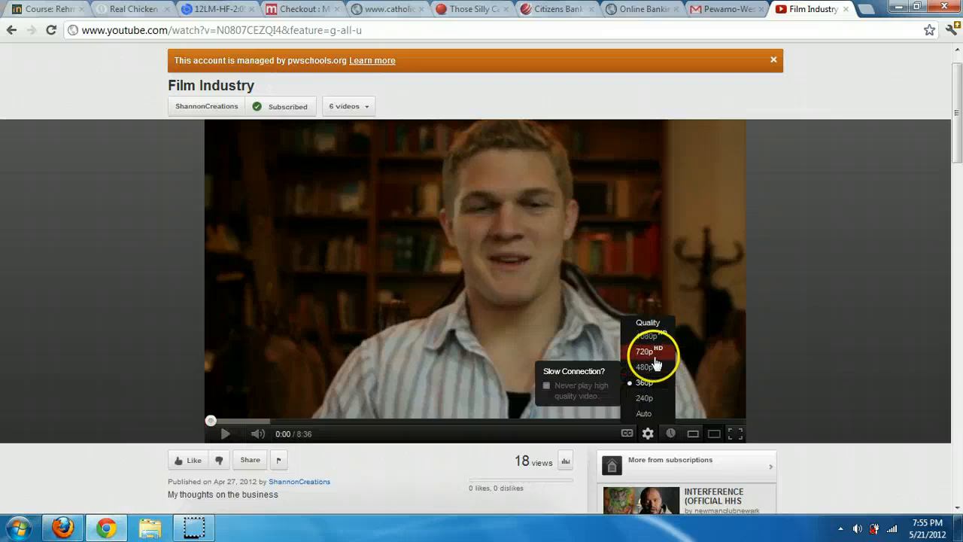
Pick a different playback quality for the Film Industry YouTube video
{"action": "left_click", "coordinate": [653, 370]}
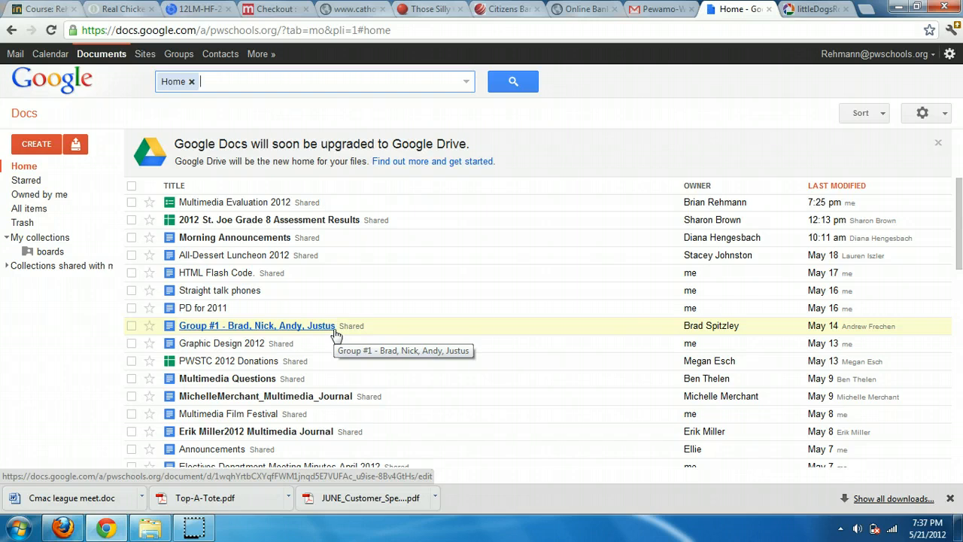
{"action": "left_click", "coordinate": [75, 143]}
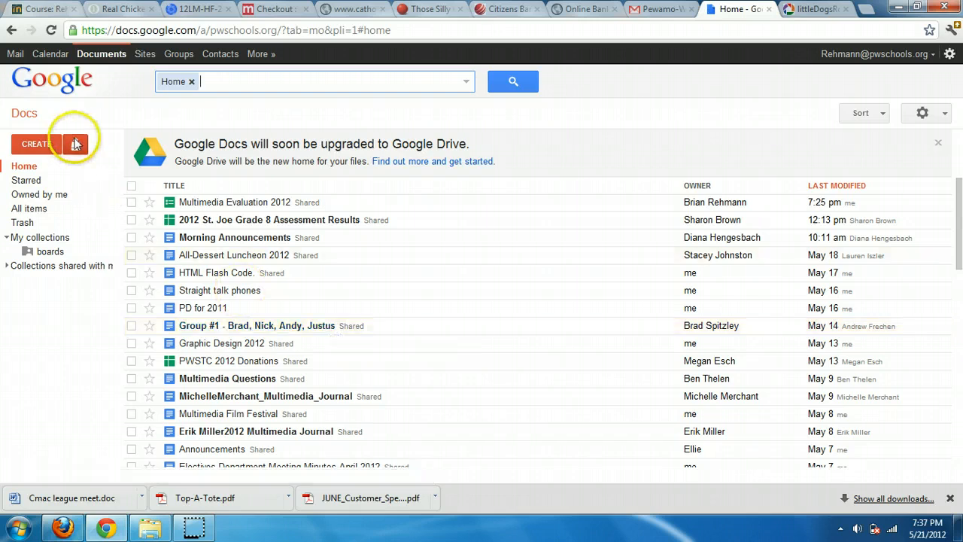
{"action": "left_click", "coordinate": [75, 144]}
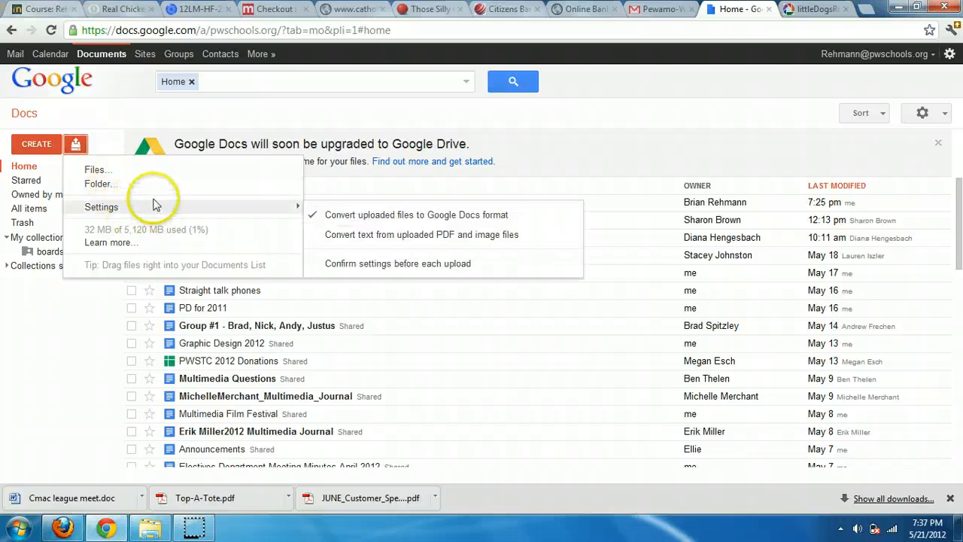
{"action": "left_click", "coordinate": [95, 170]}
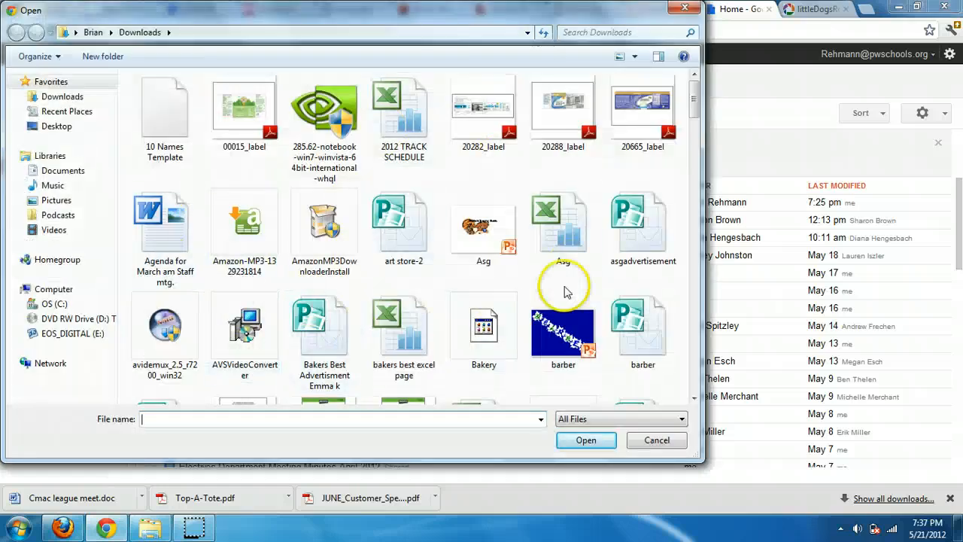
{"action": "left_click", "coordinate": [654, 442]}
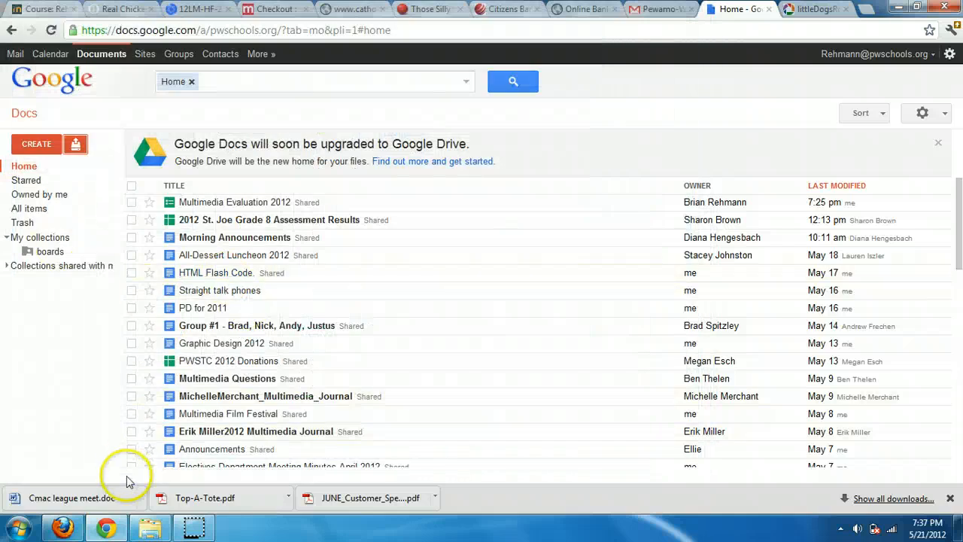
Upload New Microsoft Word Document.docx, New Picture.jpg and song.wav from Example Files into Docs
{"action": "left_click", "coordinate": [150, 528]}
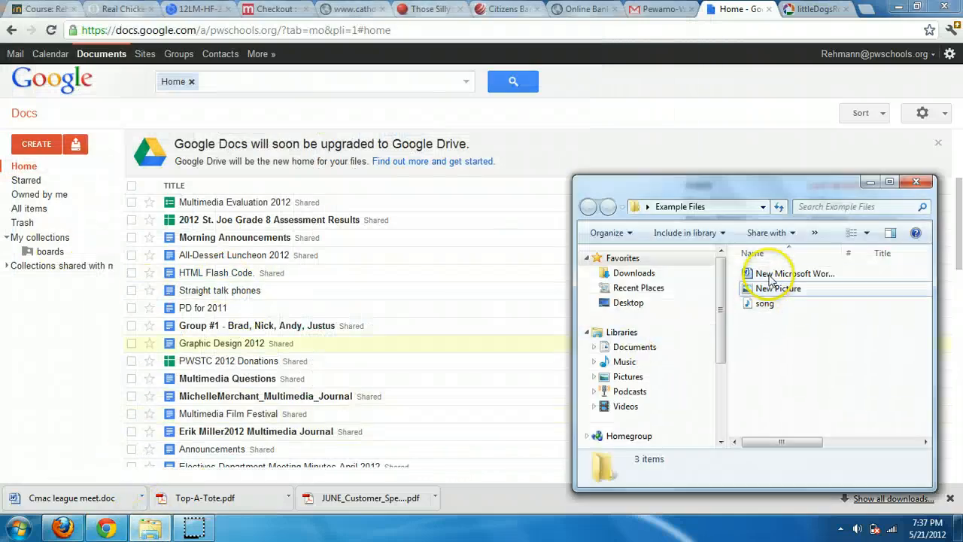
{"action": "left_click", "coordinate": [766, 275]}
{"action": "left_click", "coordinate": [769, 291]}
{"action": "left_click", "coordinate": [772, 302]}
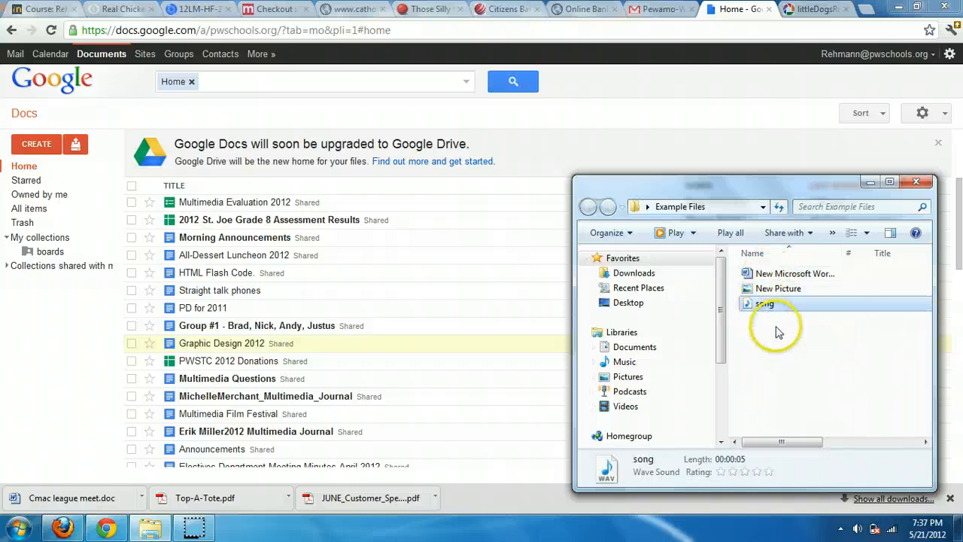
{"action": "left_click_drag", "start_coordinate": [778, 327], "coordinate": [749, 277]}
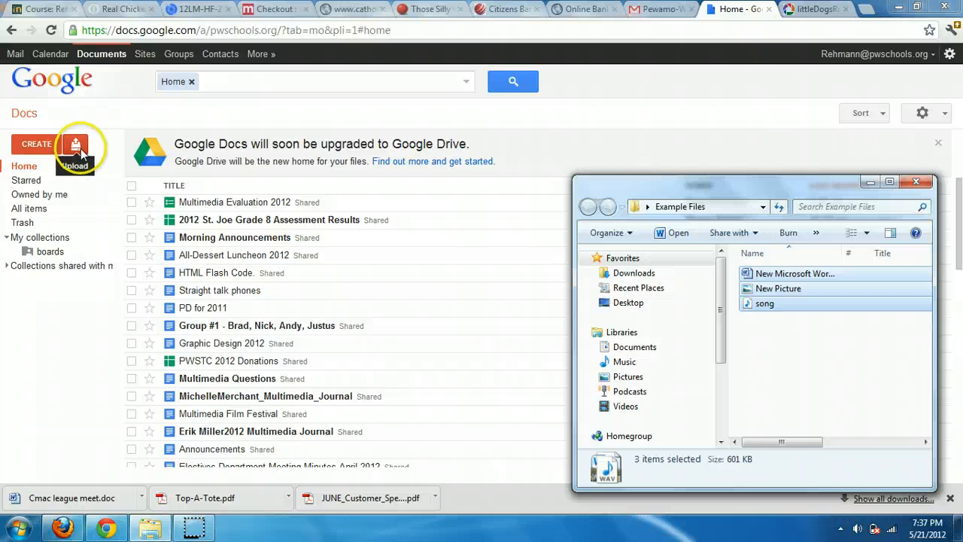
{"action": "left_click_drag", "start_coordinate": [756, 296], "coordinate": [437, 239]}
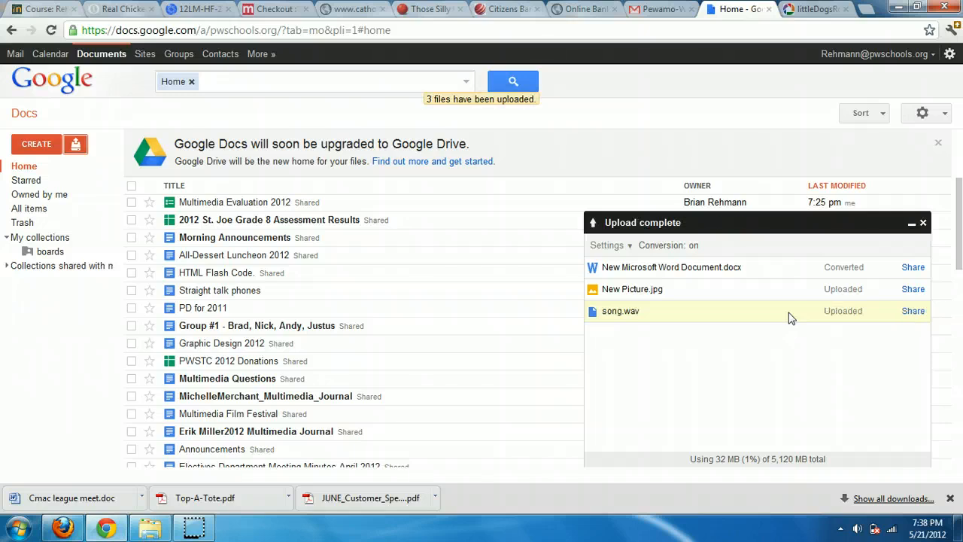
Dismiss the upload panel and open song.wav from the All items list
{"action": "left_click", "coordinate": [923, 223]}
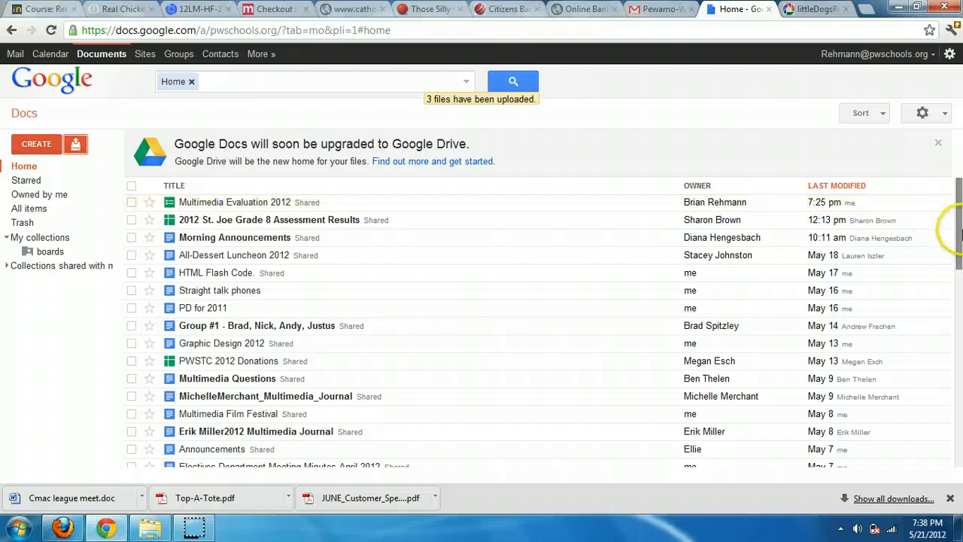
{"action": "left_click", "coordinate": [34, 180]}
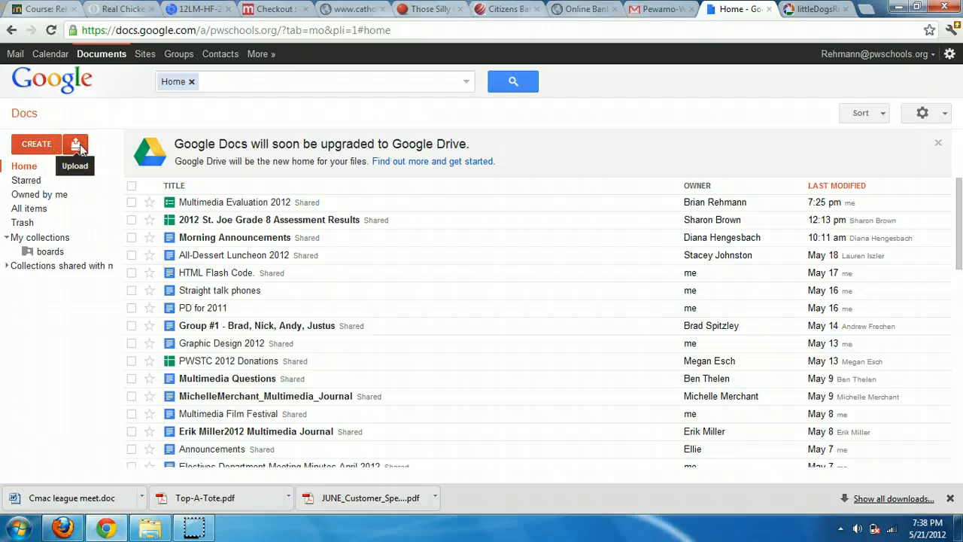
{"action": "left_click", "coordinate": [190, 81]}
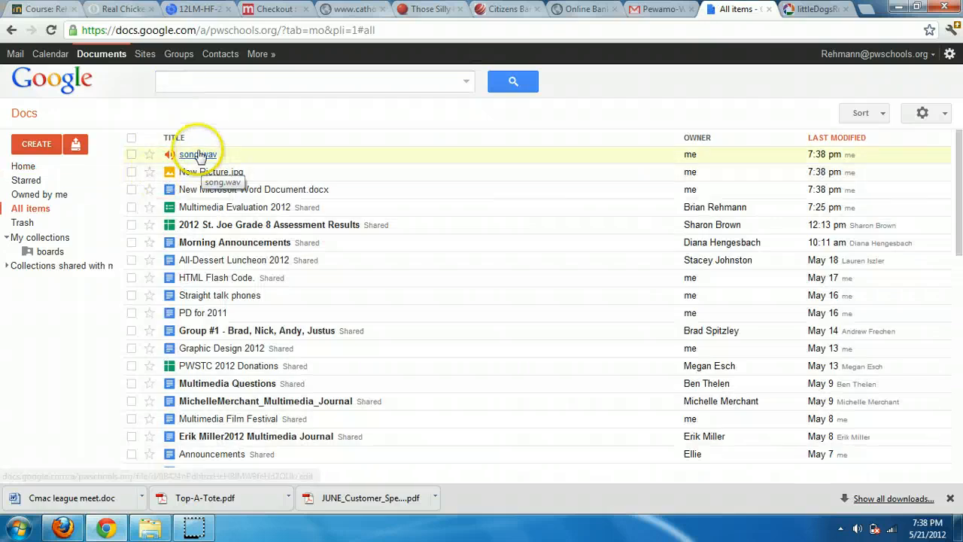
{"action": "left_click", "coordinate": [191, 155]}
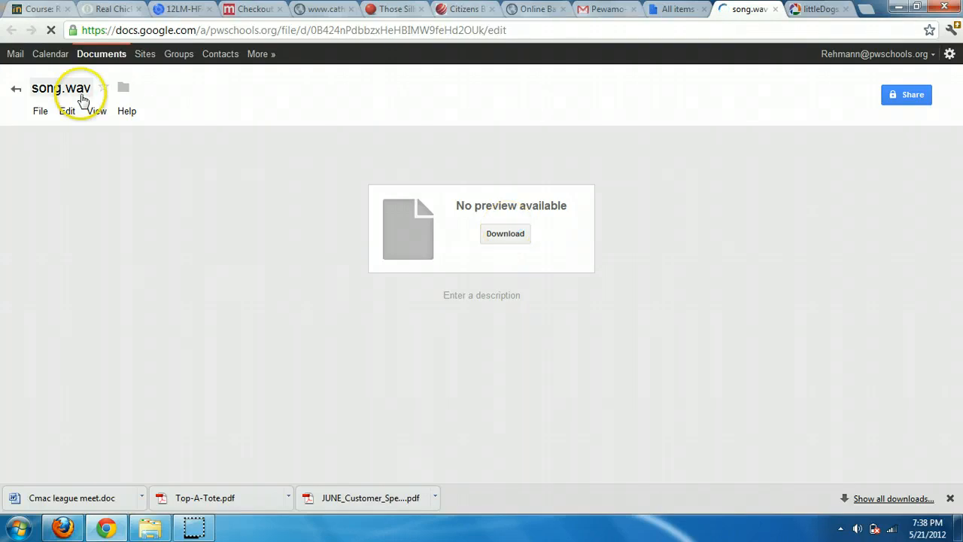
Try song.wav's visibility options, cancel to keep it private, and close its page
{"action": "left_click", "coordinate": [908, 98]}
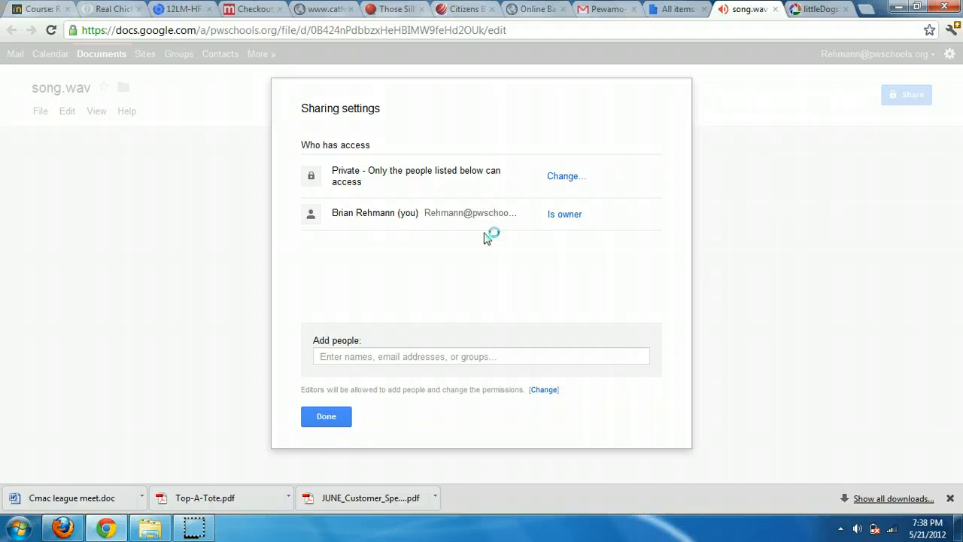
{"action": "left_click", "coordinate": [562, 178]}
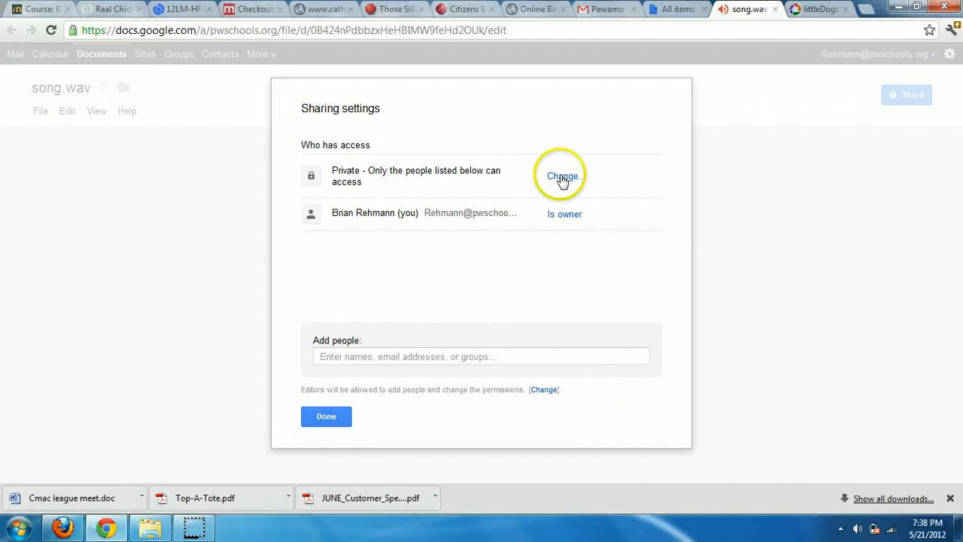
{"action": "left_click", "coordinate": [562, 177]}
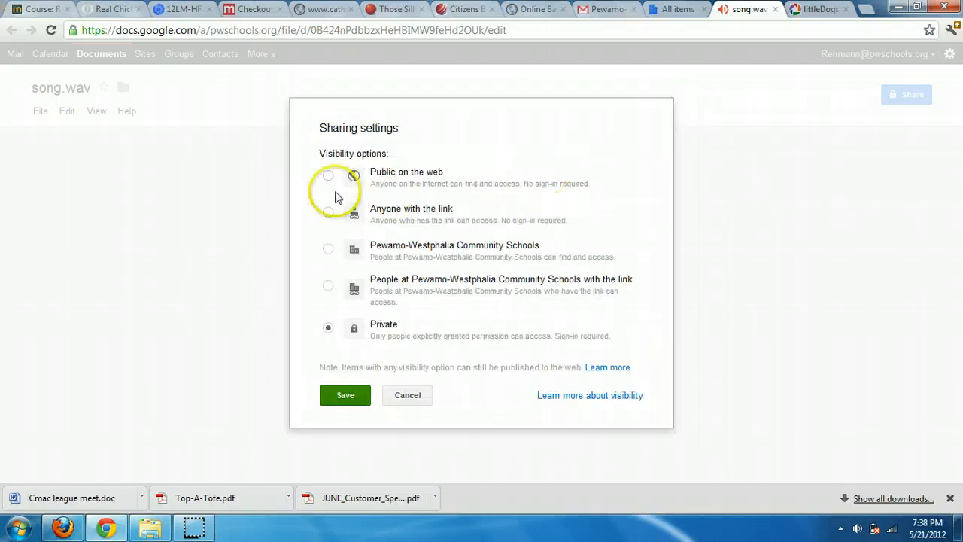
{"action": "left_click", "coordinate": [328, 215]}
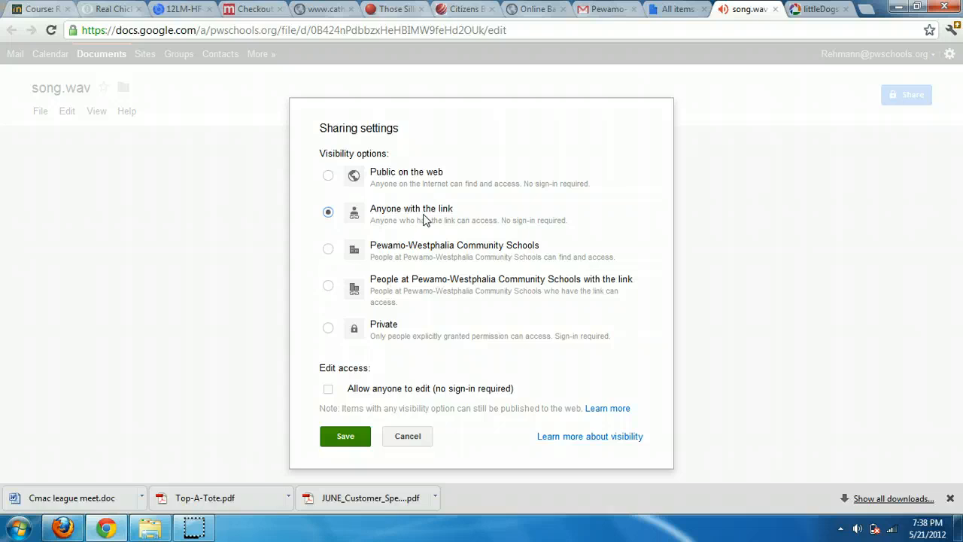
{"action": "left_click", "coordinate": [328, 250]}
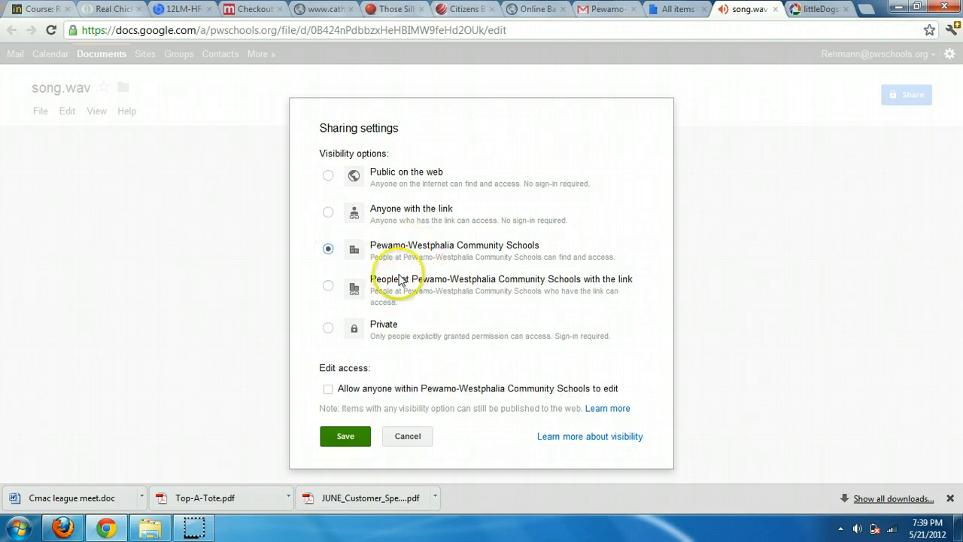
{"action": "left_click", "coordinate": [403, 437]}
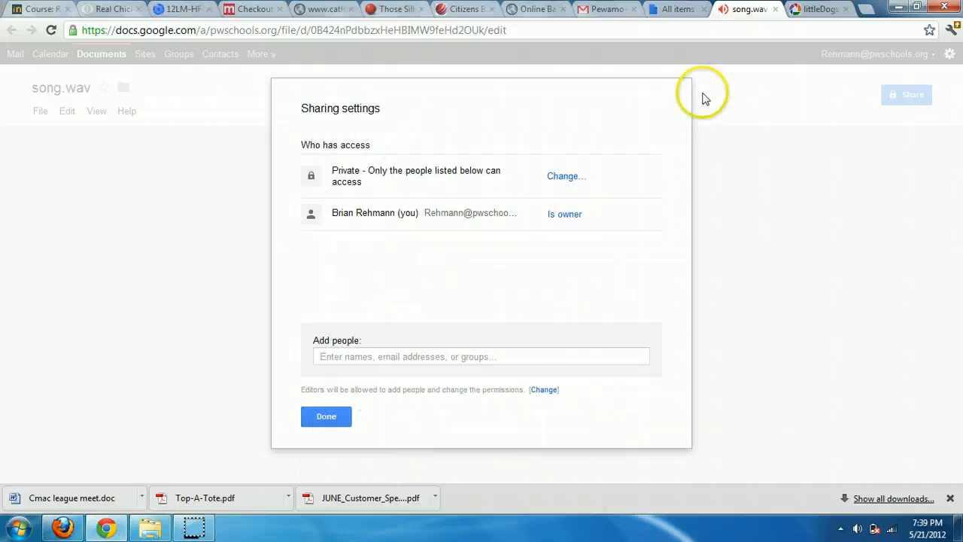
{"action": "left_click", "coordinate": [702, 95]}
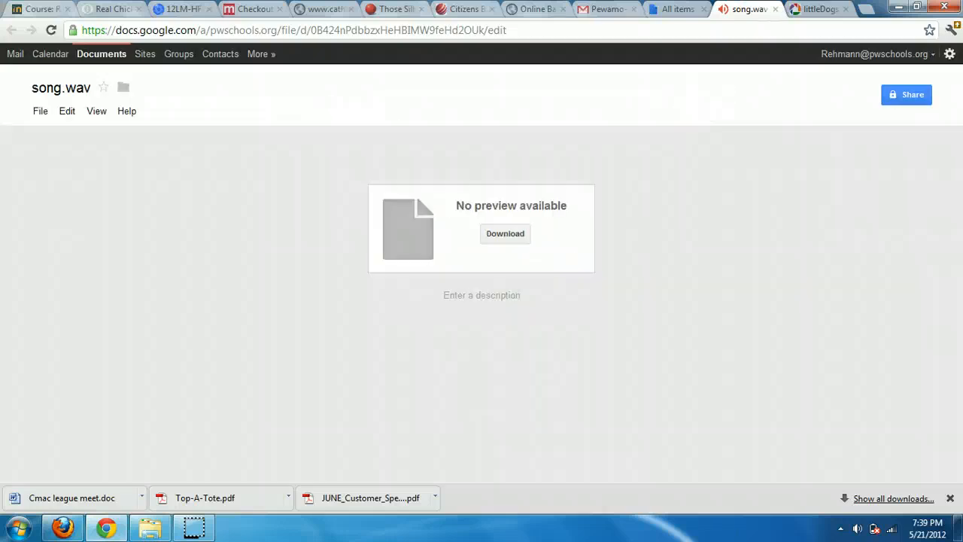
{"action": "left_click", "coordinate": [775, 10]}
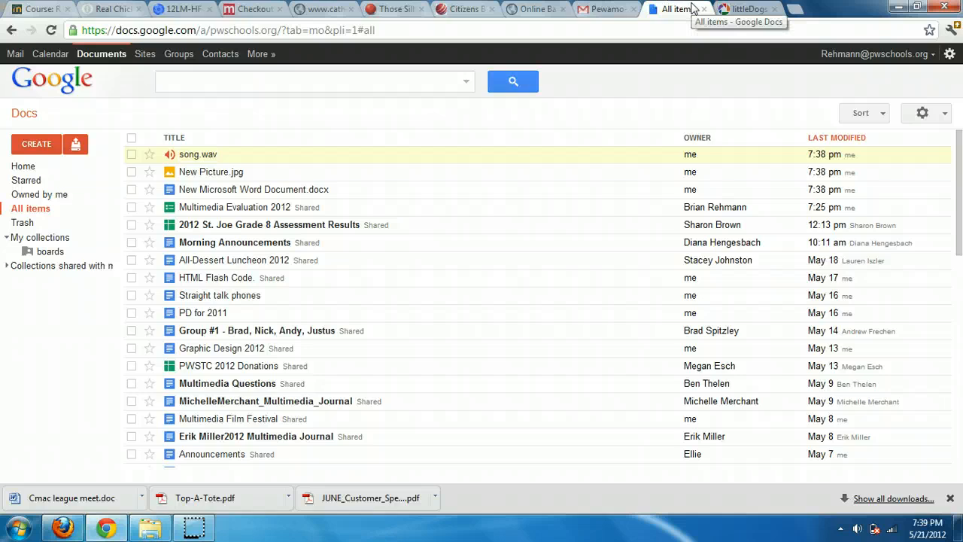
{"action": "left_click", "coordinate": [748, 9]}
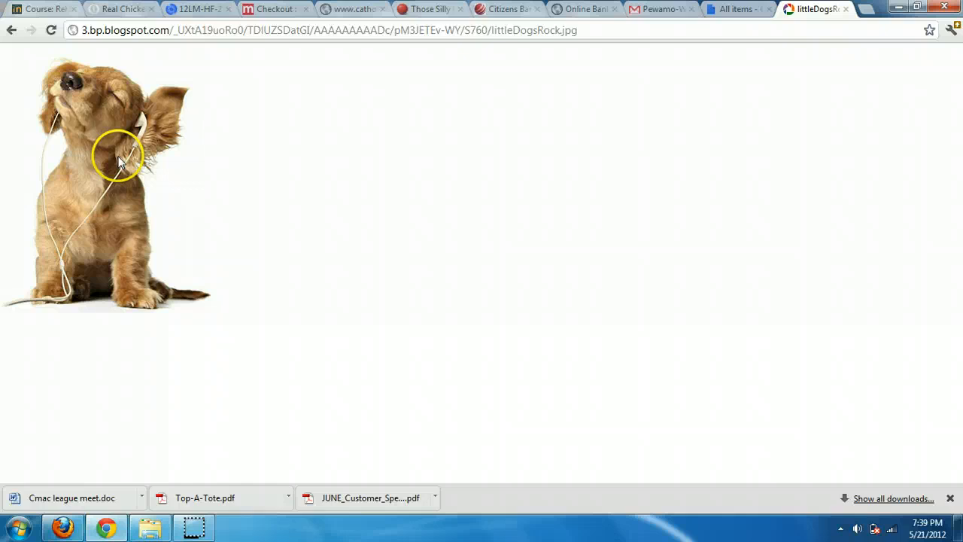
{"action": "left_click_drag", "start_coordinate": [118, 162], "coordinate": [377, 169]}
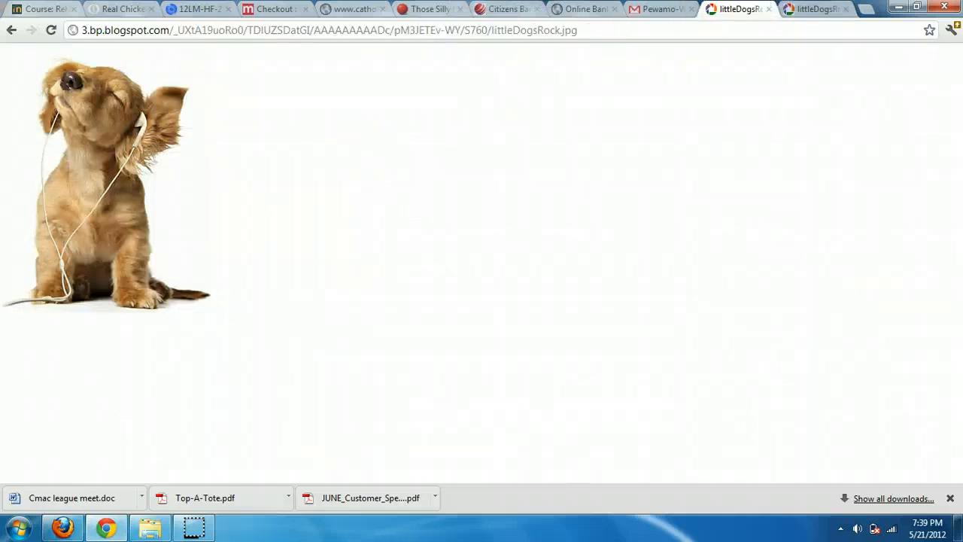
{"action": "left_click", "coordinate": [11, 31]}
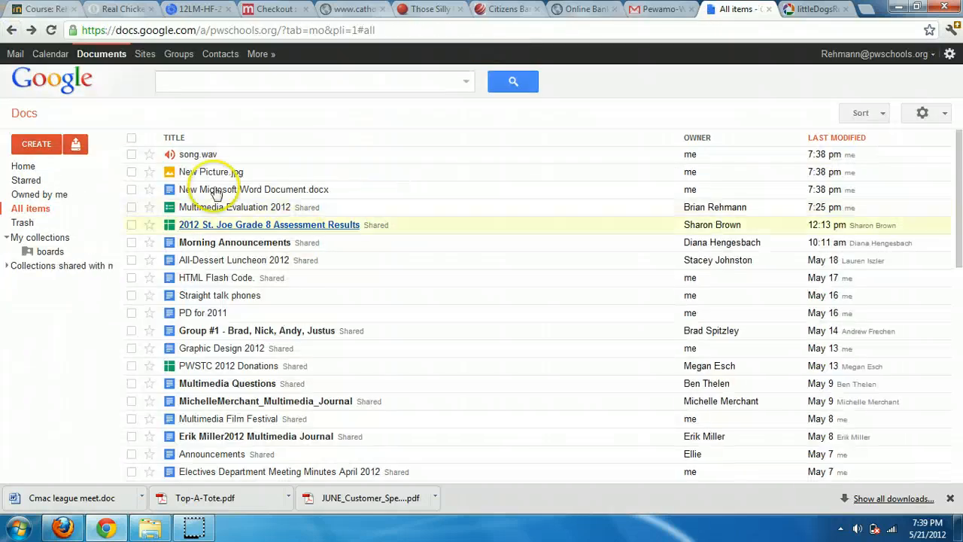
{"action": "left_click", "coordinate": [195, 189]}
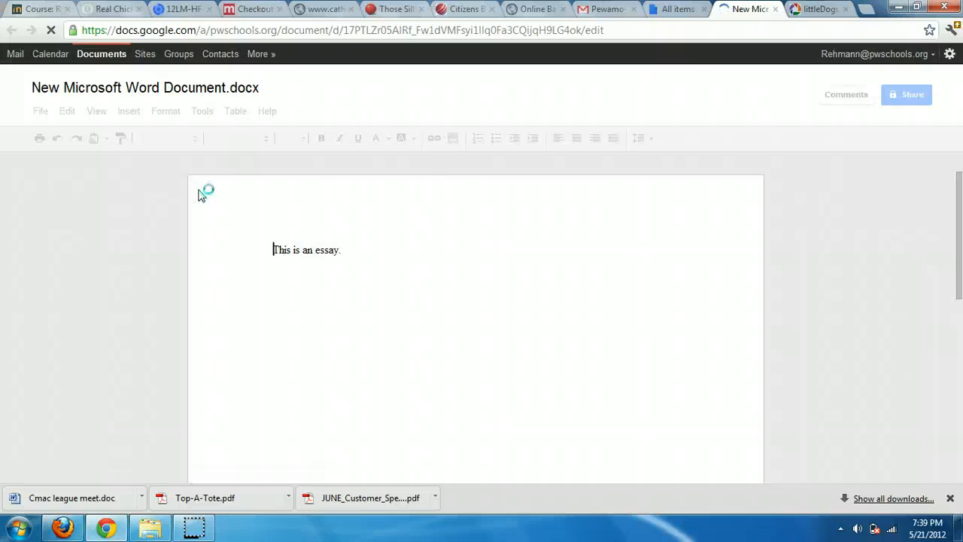
{"action": "left_click", "coordinate": [367, 235]}
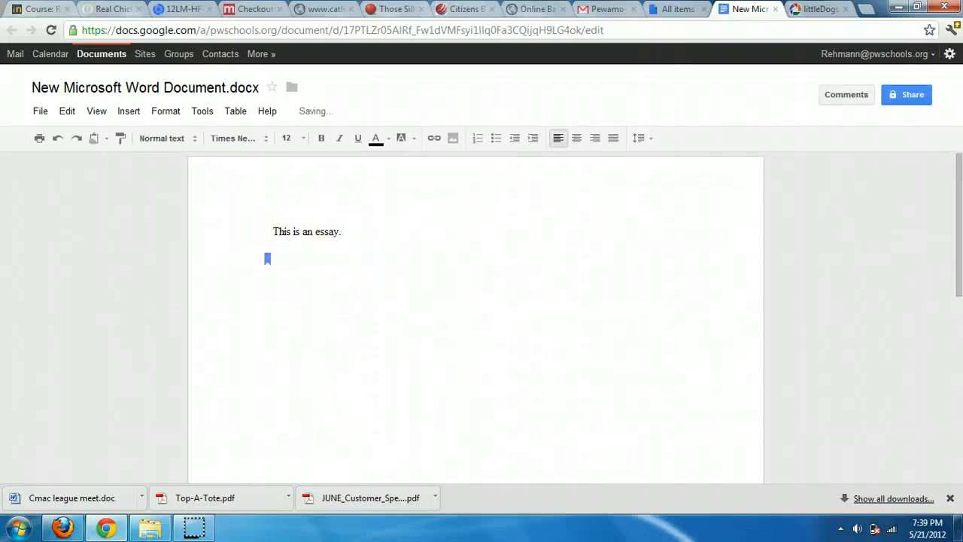
{"action": "left_click", "coordinate": [820, 10]}
{"action": "left_click_drag", "start_coordinate": [142, 128], "coordinate": [409, 291]}
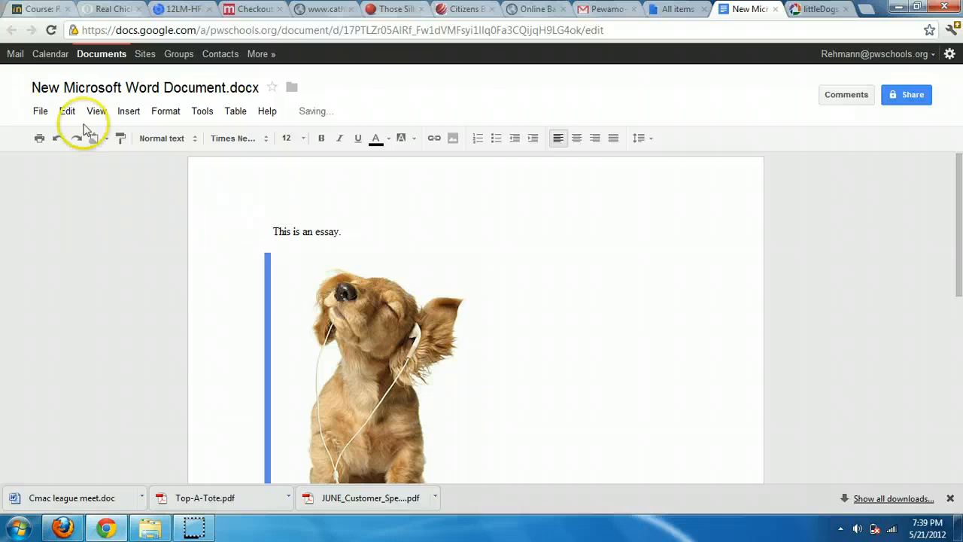
{"action": "left_click", "coordinate": [126, 112]}
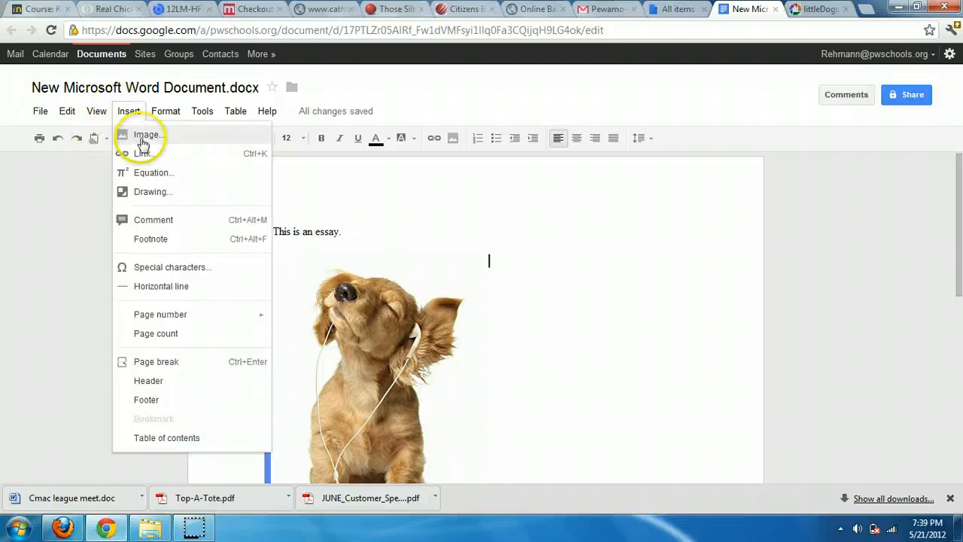
{"action": "scroll", "coordinate": [512, 276], "scroll_direction": "down", "scroll_amount": 1}
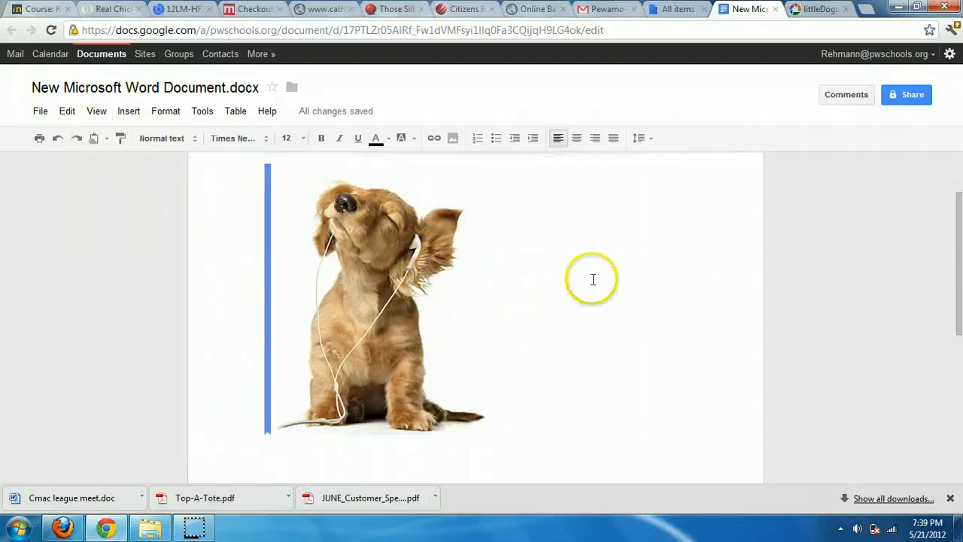
{"action": "left_click_drag", "start_coordinate": [945, 286], "coordinate": [957, 236]}
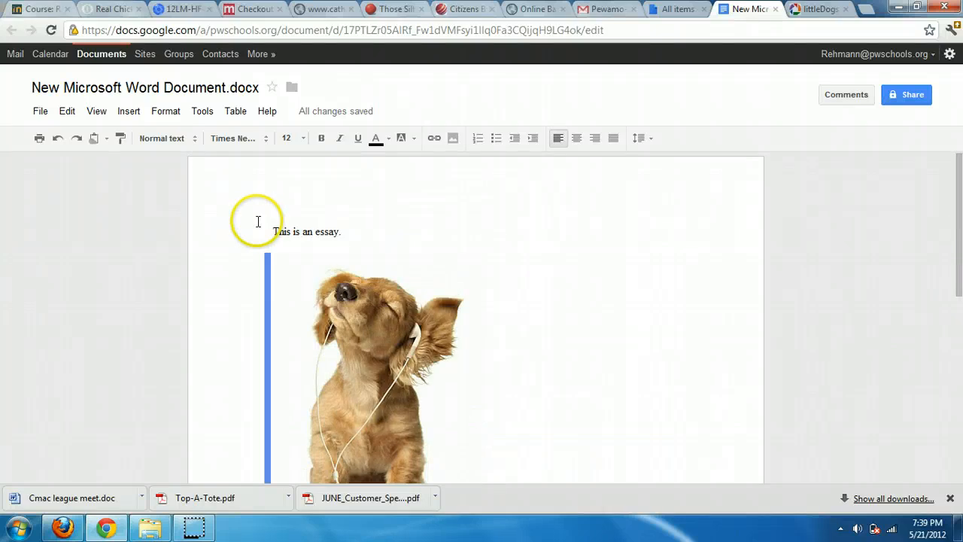
{"action": "left_click", "coordinate": [43, 111]}
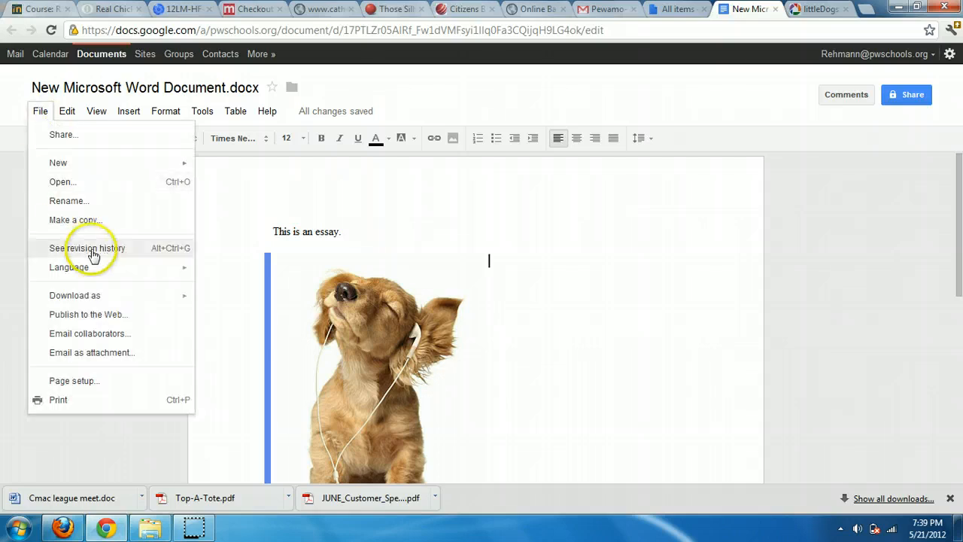
{"action": "left_click", "coordinate": [94, 380]}
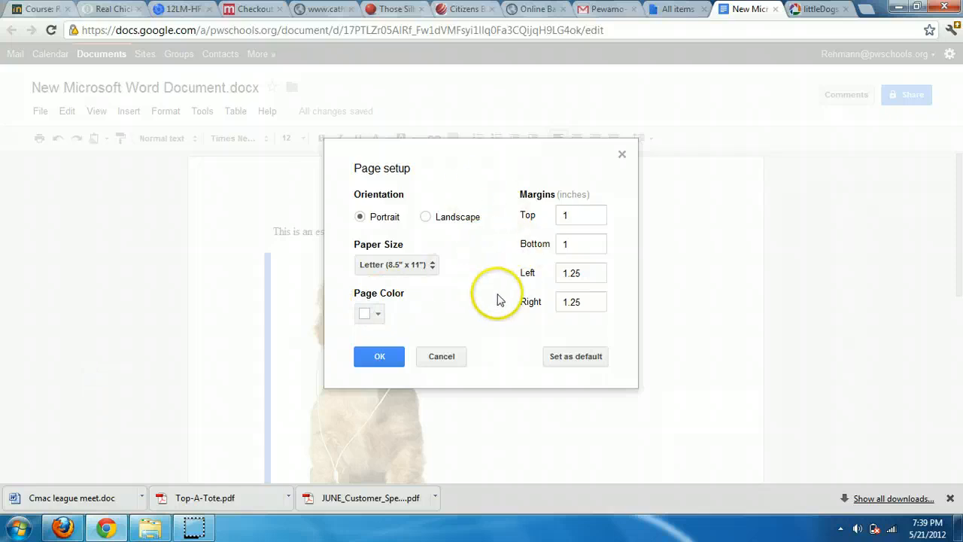
{"action": "left_click", "coordinate": [442, 356]}
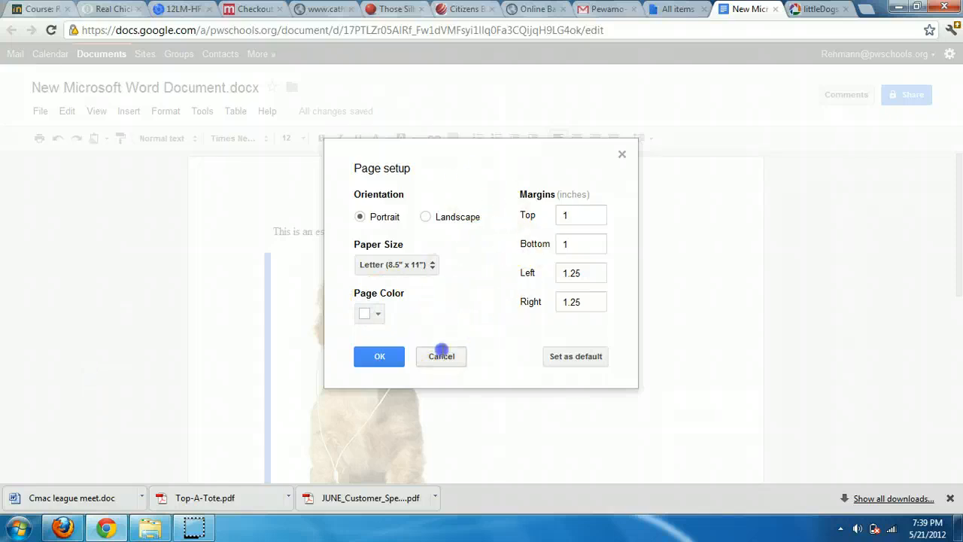
{"action": "left_click", "coordinate": [366, 228]}
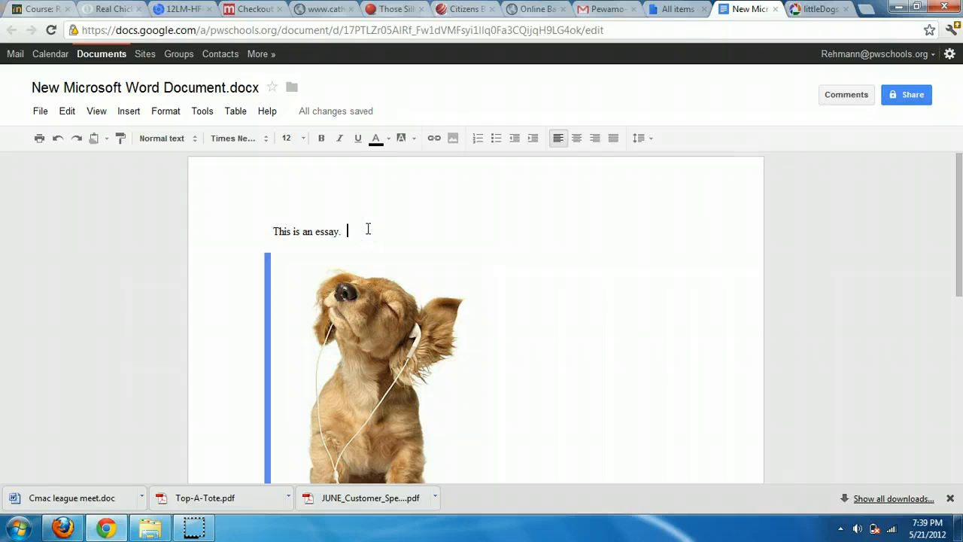
{"action": "left_click", "coordinate": [42, 112]}
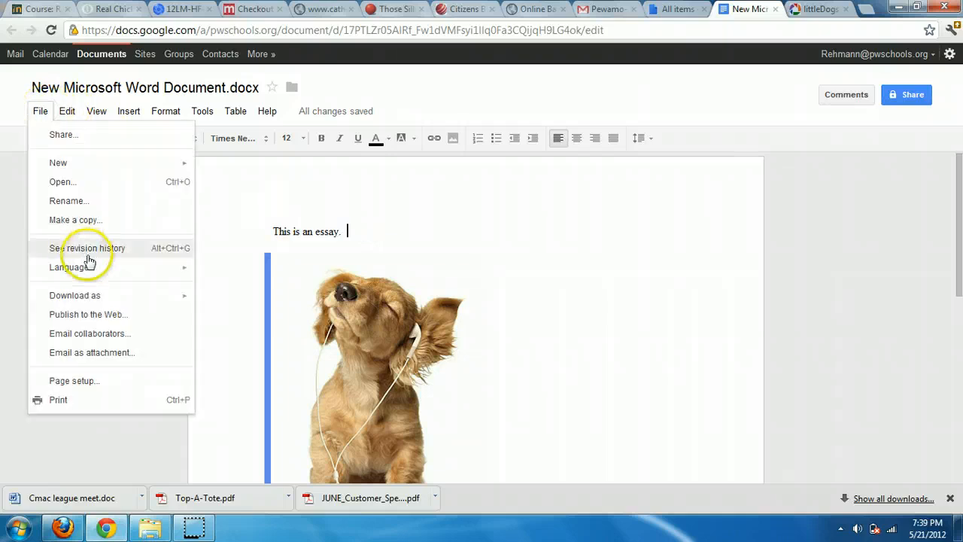
{"action": "mouse_move", "coordinate": [105, 296]}
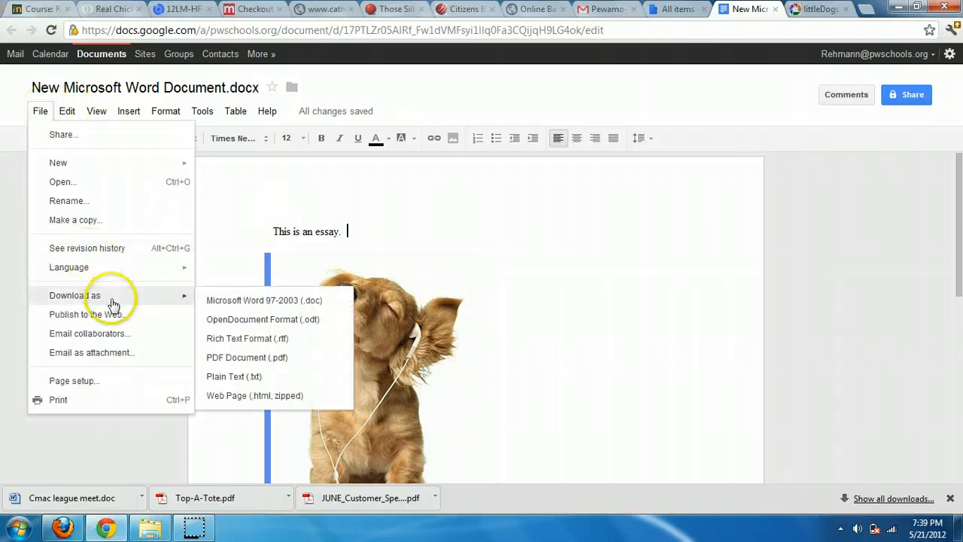
{"action": "left_click", "coordinate": [281, 303]}
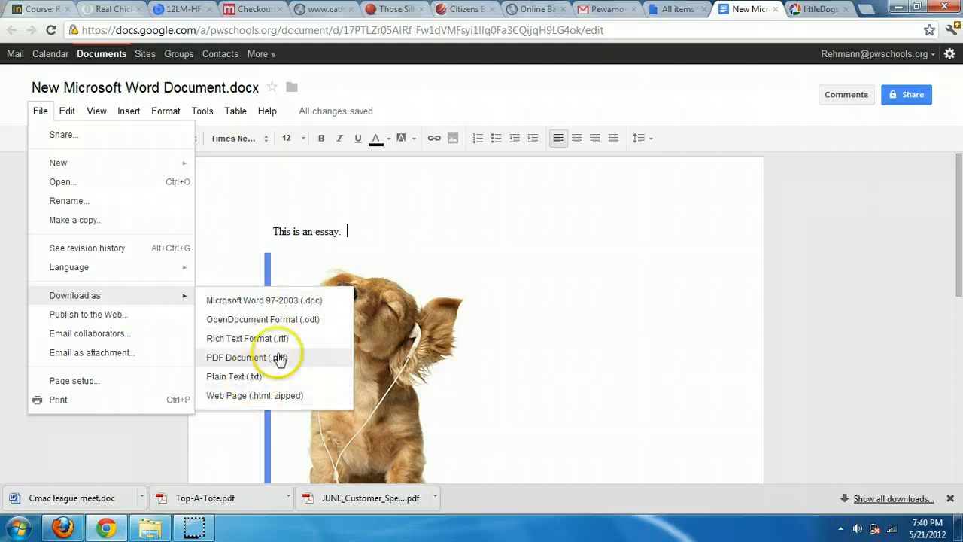
{"action": "left_click", "coordinate": [398, 231]}
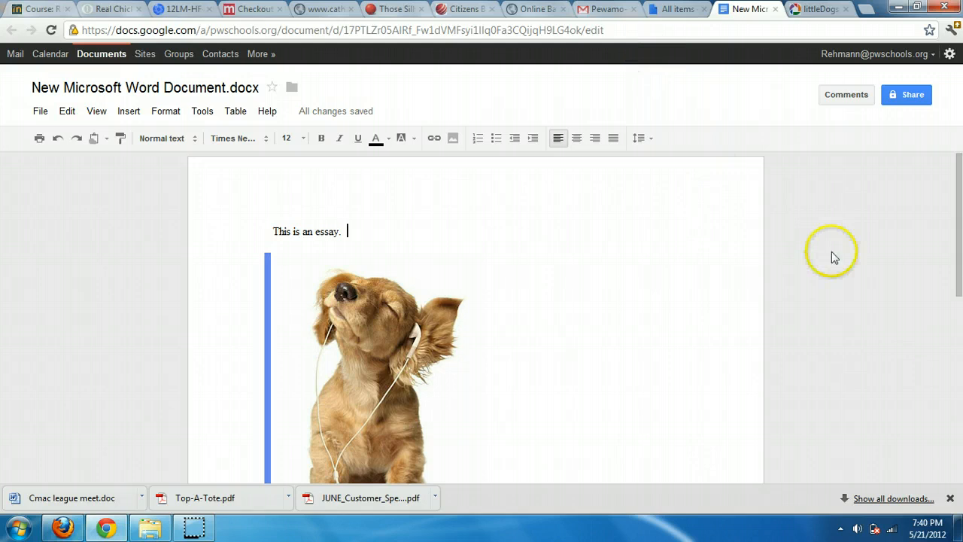
Add the second account's e-mail address as an editor of the essay, skipping the e-mail notification
{"action": "left_click", "coordinate": [949, 499]}
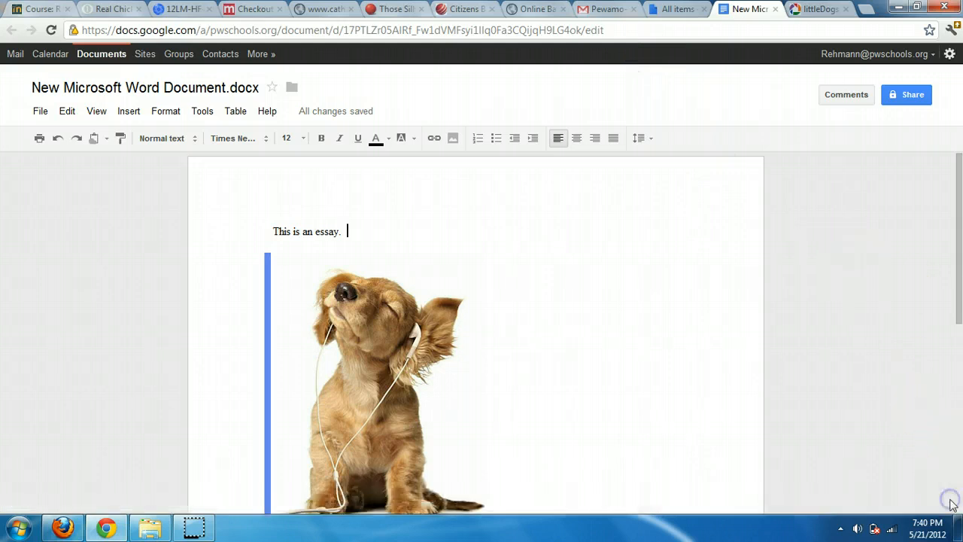
{"action": "left_click", "coordinate": [908, 94]}
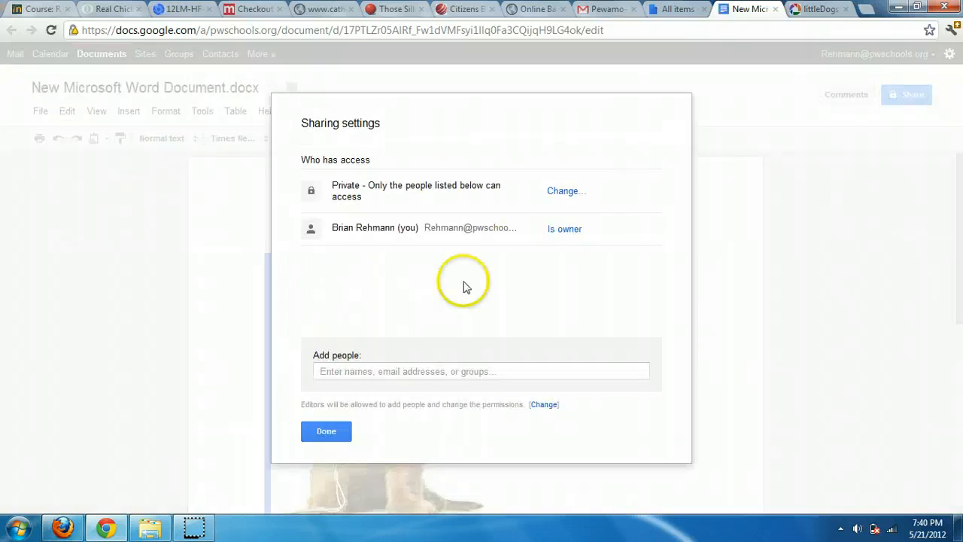
{"action": "left_click", "coordinate": [409, 370]}
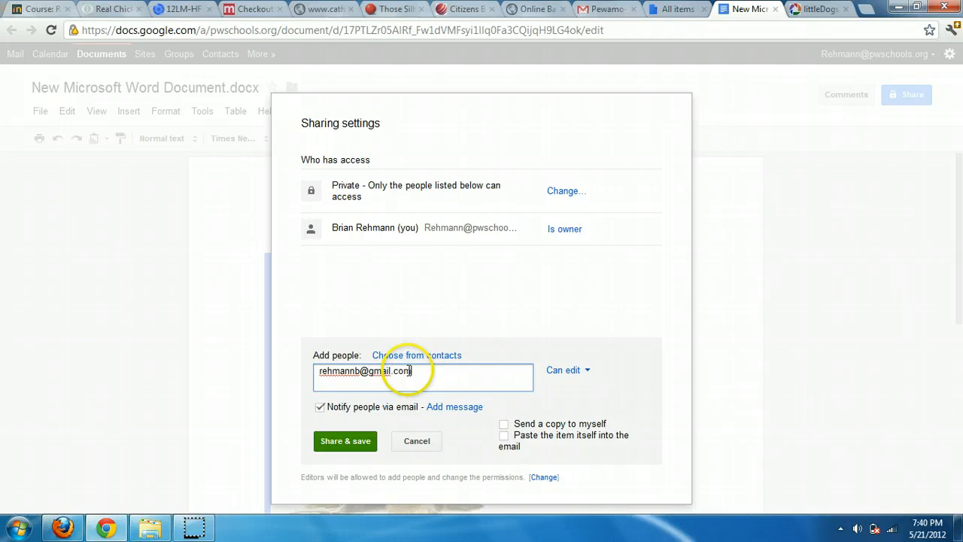
{"action": "left_click", "coordinate": [321, 407]}
{"action": "left_click", "coordinate": [343, 444]}
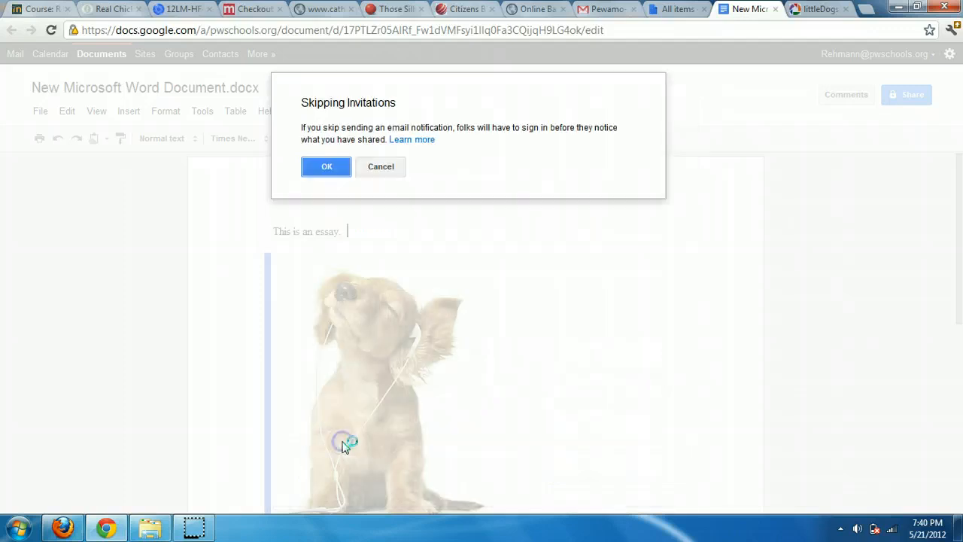
{"action": "left_click", "coordinate": [330, 173]}
{"action": "left_click", "coordinate": [335, 172]}
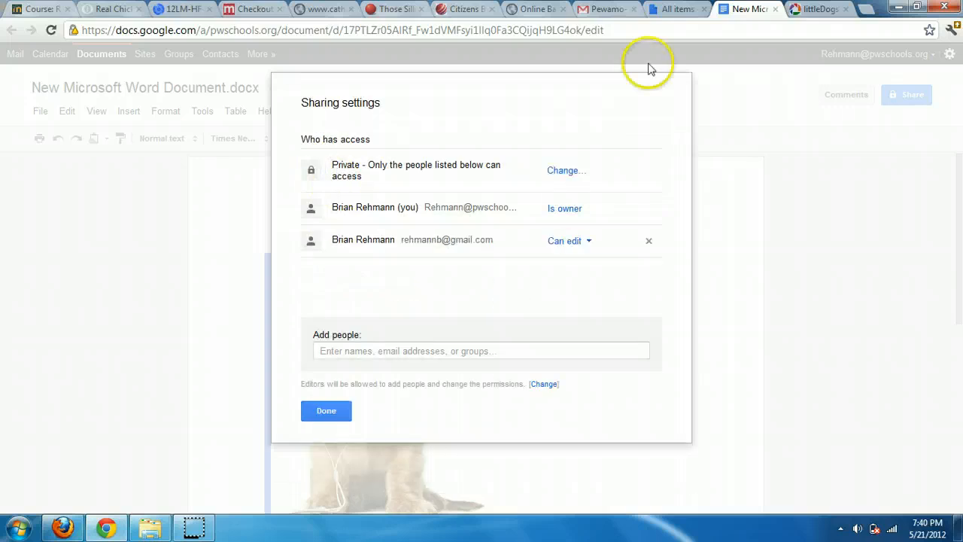
{"action": "left_click", "coordinate": [325, 416]}
{"action": "left_click", "coordinate": [560, 230]}
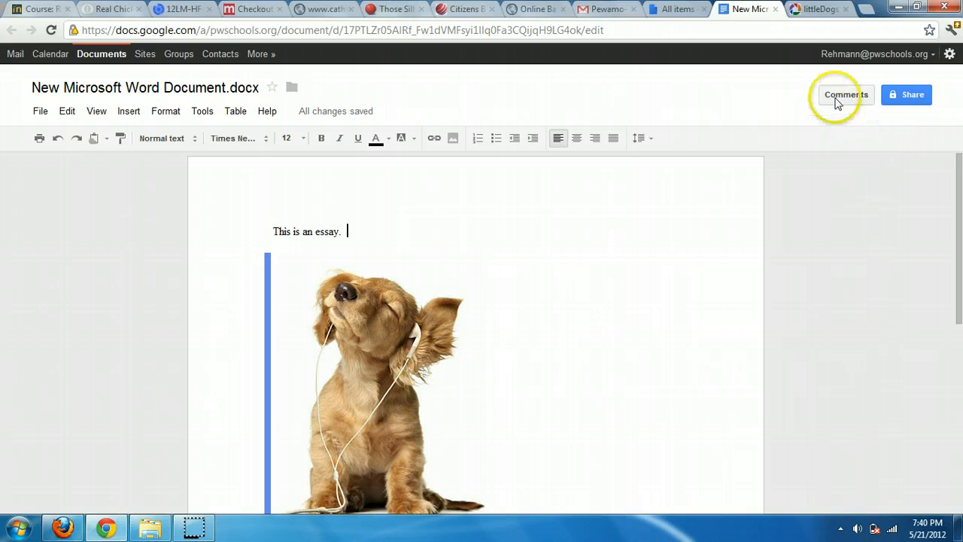
In the second browser, open the shared New Microsoft Word Document.docx from all items
{"action": "left_click", "coordinate": [65, 526]}
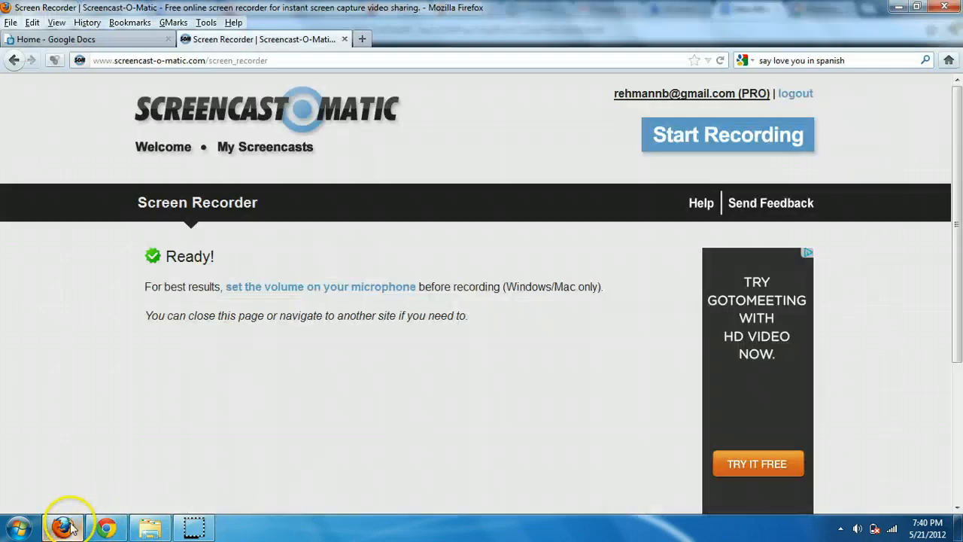
{"action": "left_click", "coordinate": [66, 39]}
{"action": "left_click", "coordinate": [23, 179]}
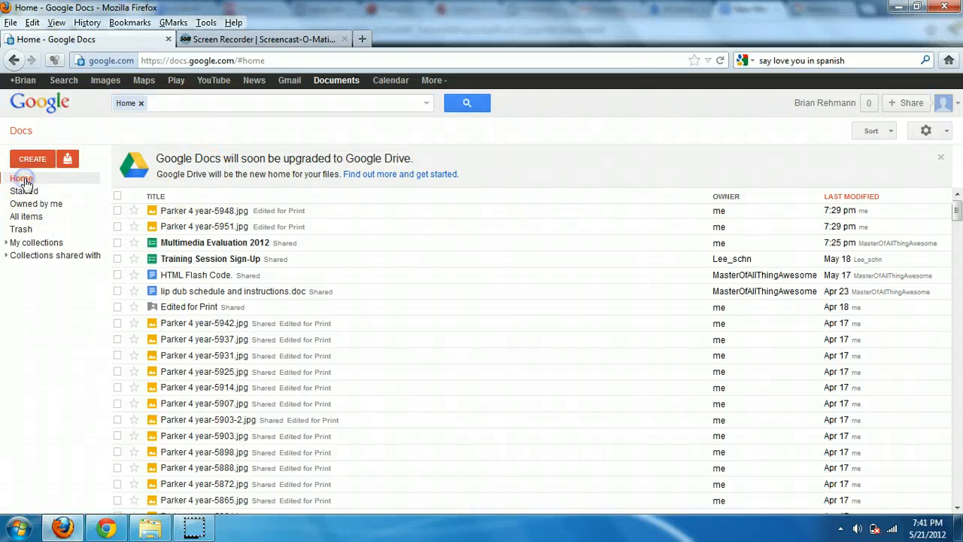
{"action": "left_click", "coordinate": [140, 103]}
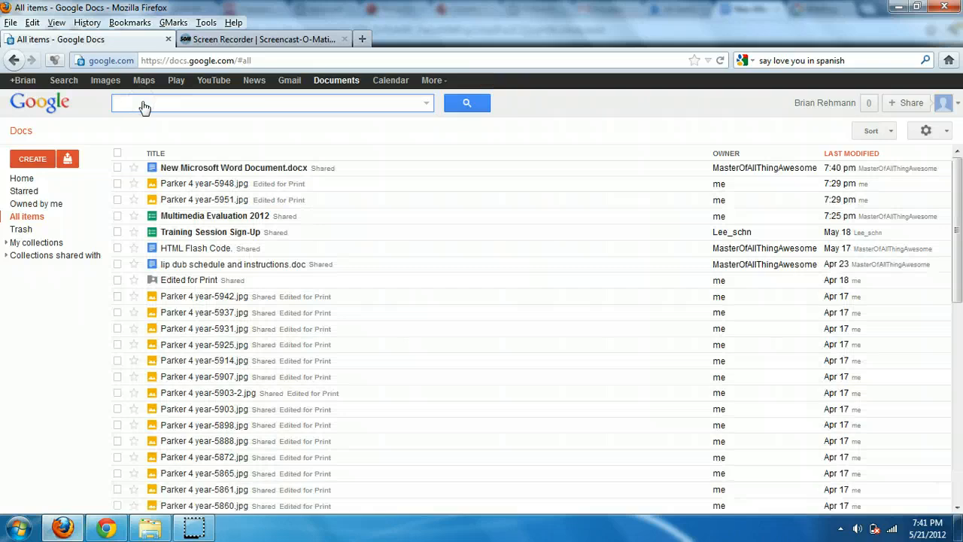
{"action": "left_click", "coordinate": [188, 167]}
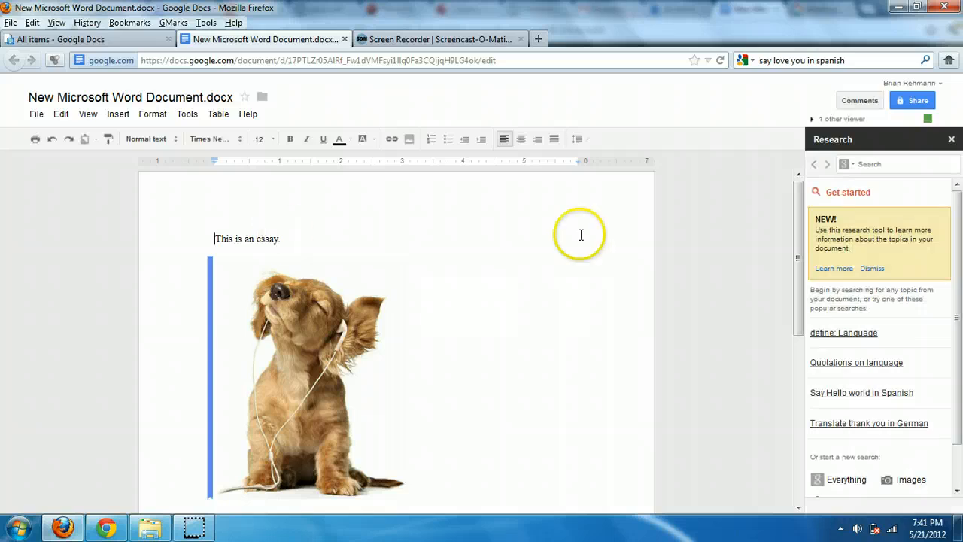
{"action": "left_click", "coordinate": [953, 139]}
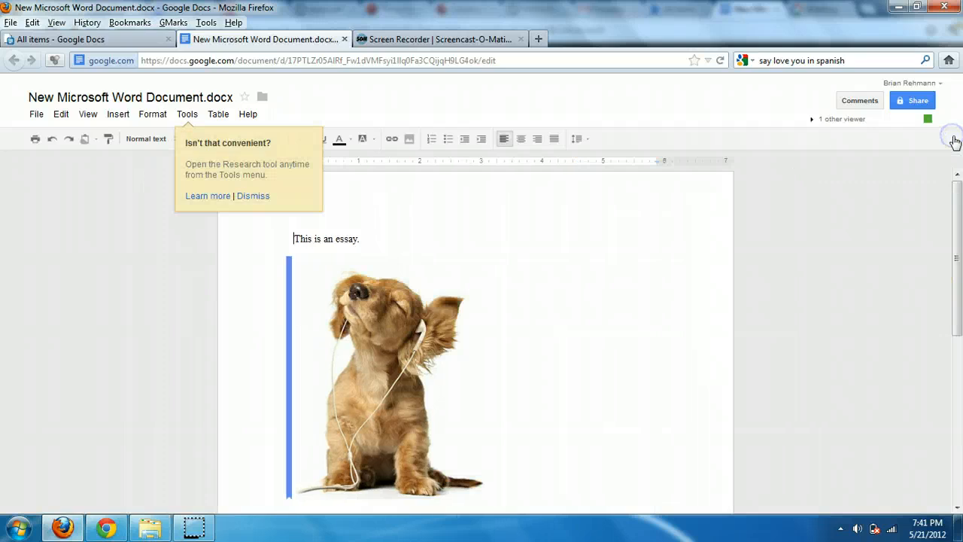
Send a chat message from the second account and reply from the first
{"action": "left_click", "coordinate": [833, 120]}
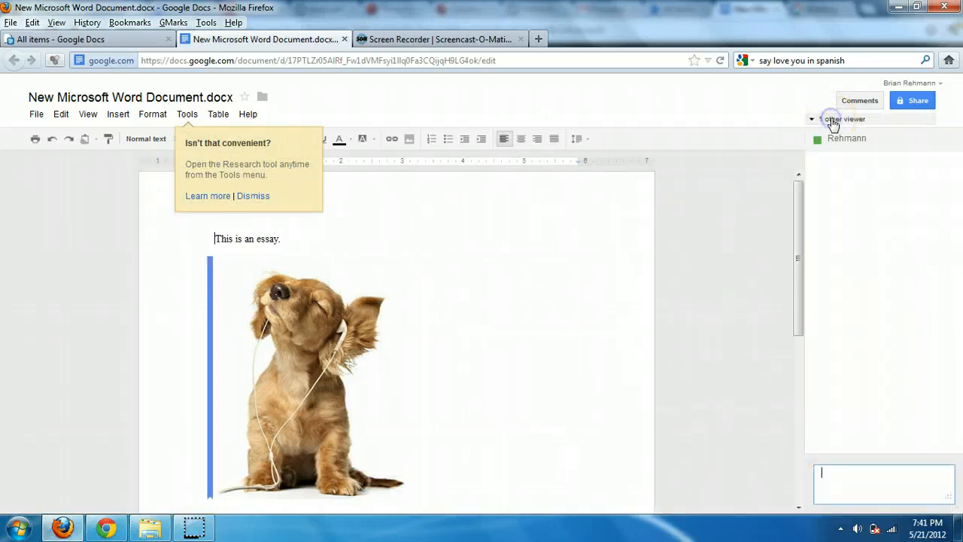
{"action": "left_click", "coordinate": [849, 486]}
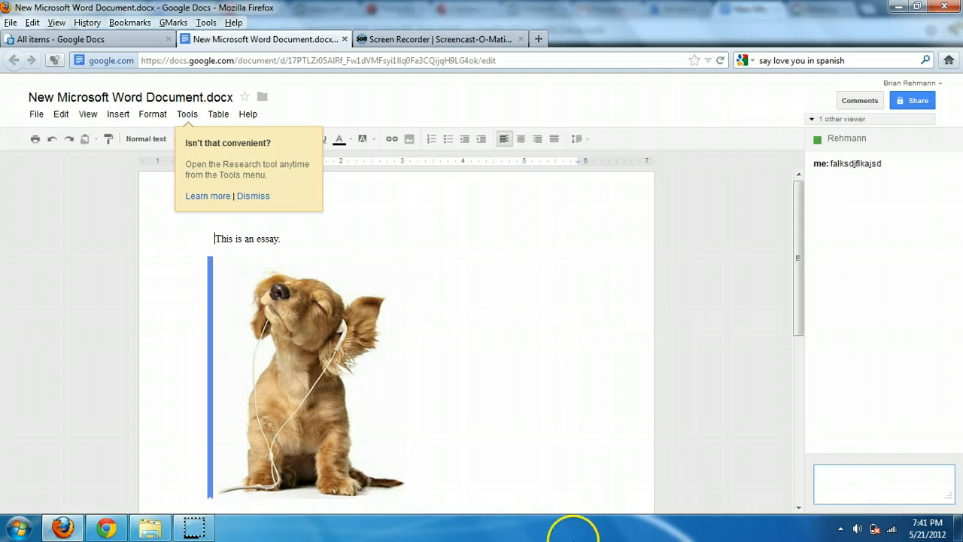
{"action": "left_click", "coordinate": [106, 524]}
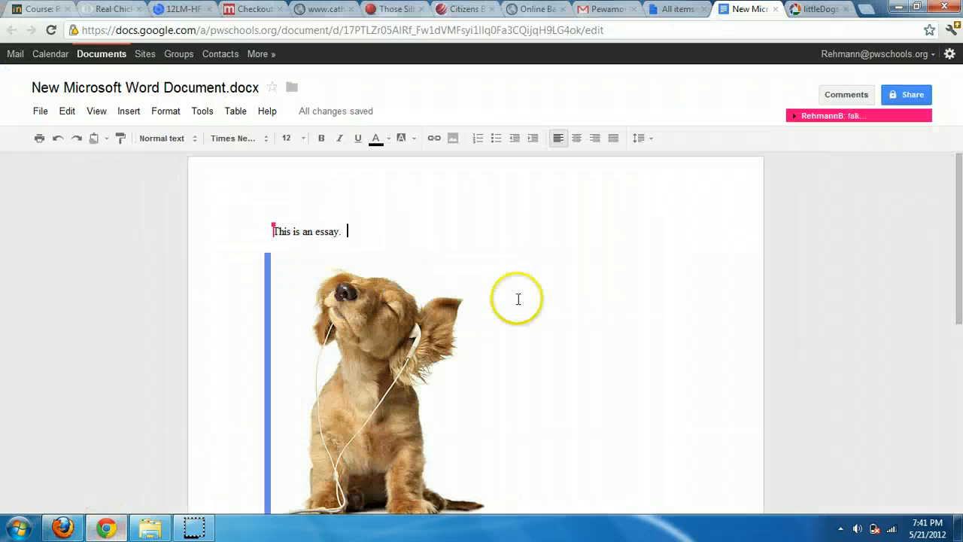
{"action": "left_click", "coordinate": [849, 116]}
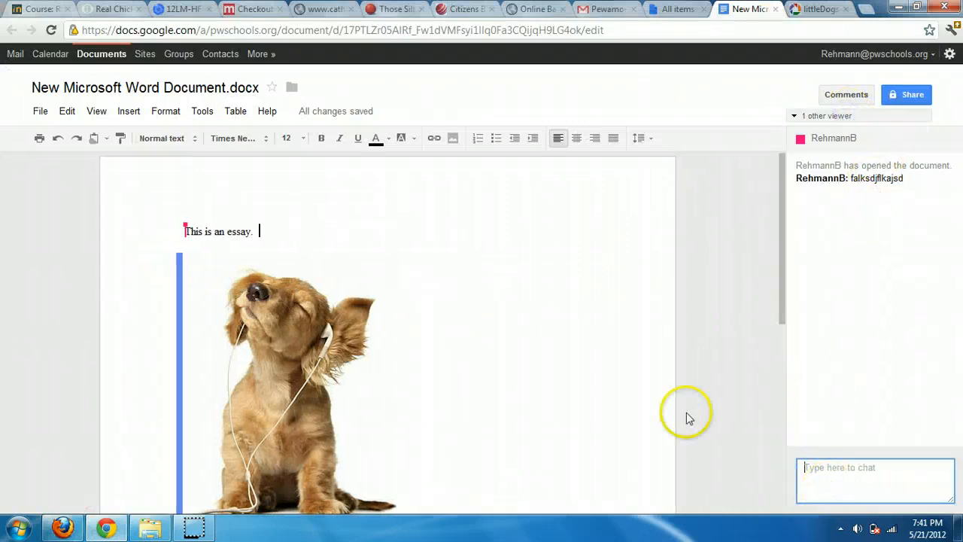
{"action": "left_click", "coordinate": [836, 485]}
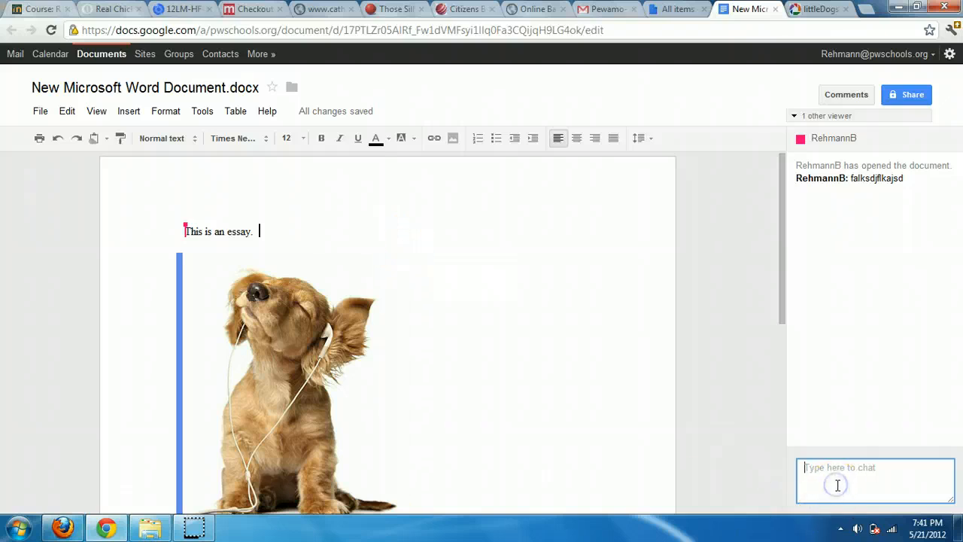
{"action": "left_click", "coordinate": [403, 240]}
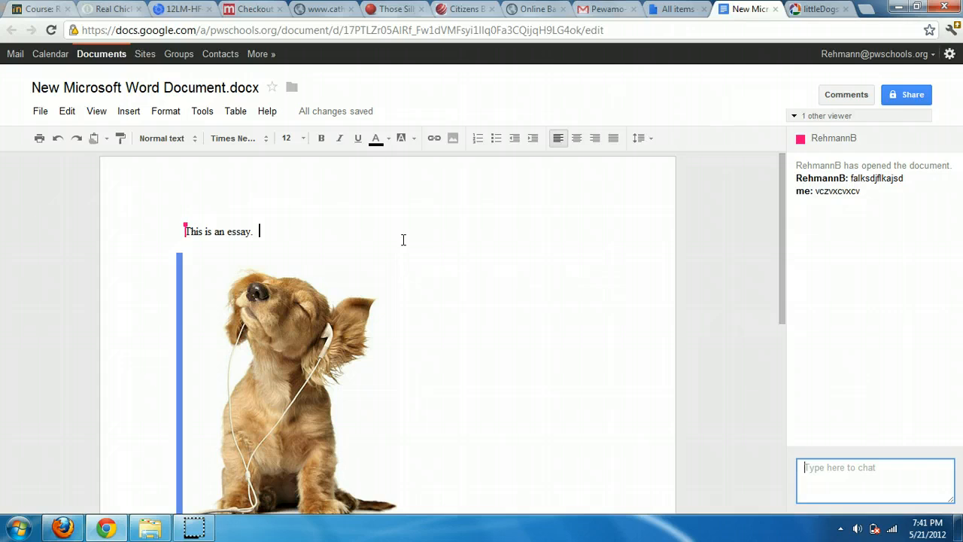
Delete the dog picture so the essay reads only 'This is an essay.'
{"action": "left_click", "coordinate": [235, 317]}
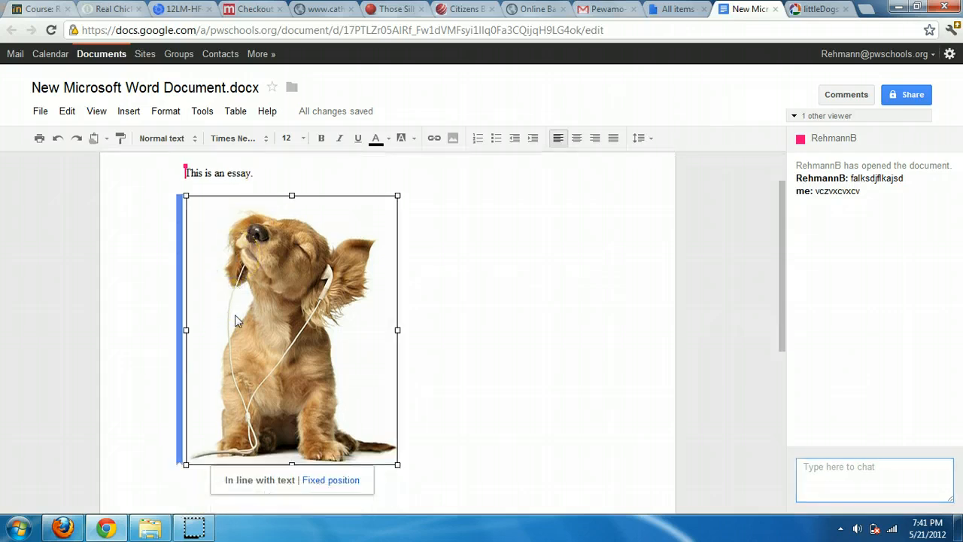
{"action": "key", "text": "Delete"}
{"action": "left_click", "coordinate": [347, 195]}
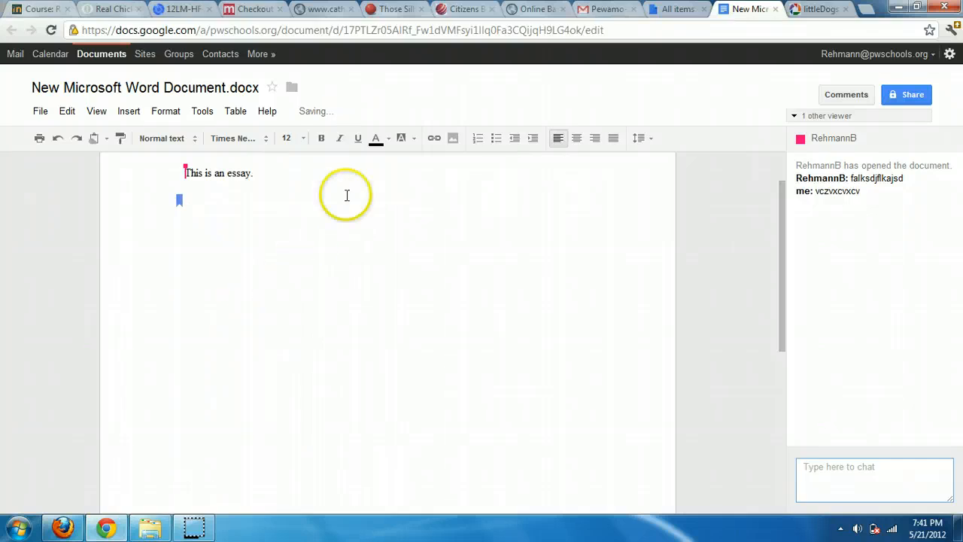
In the second browser window, check the essay's revision history, then return to the document
{"action": "left_click", "coordinate": [64, 524]}
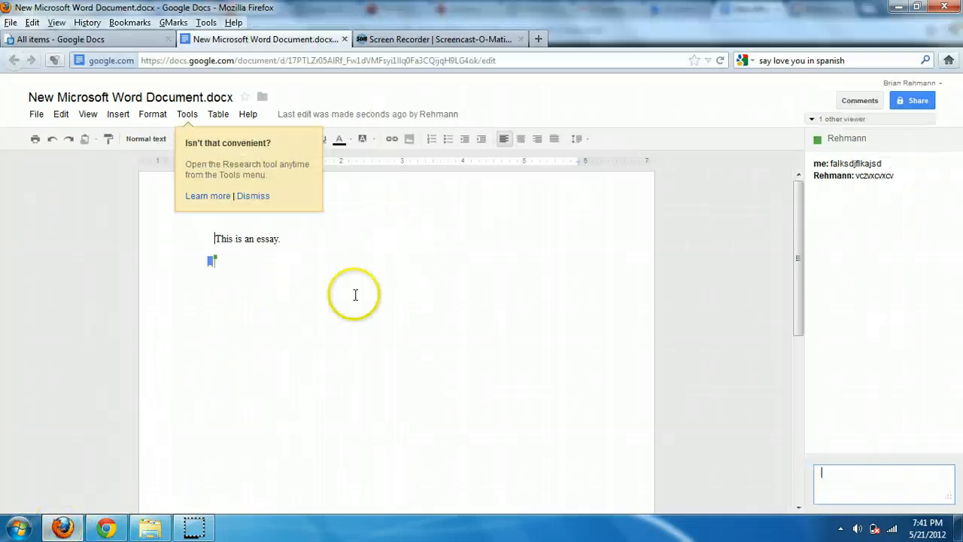
{"action": "left_click", "coordinate": [316, 285]}
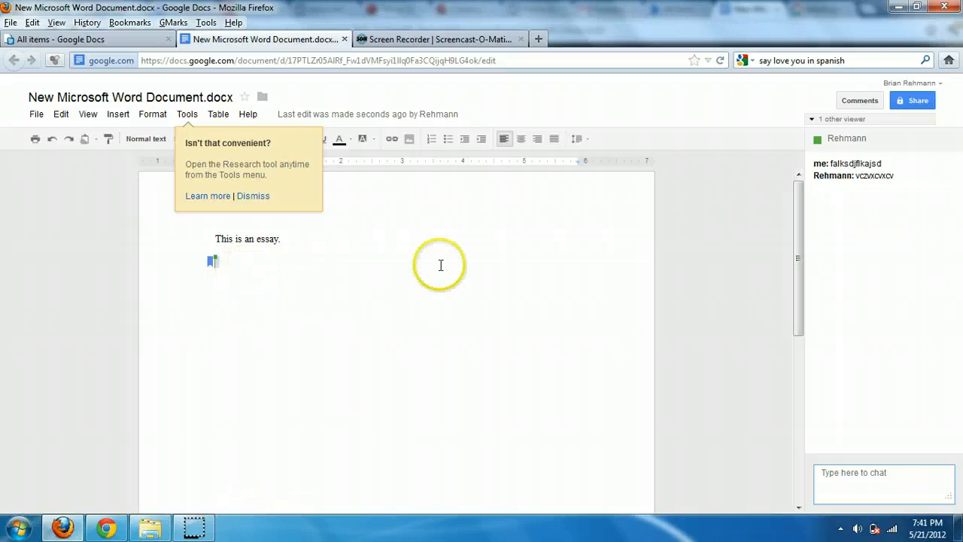
{"action": "left_click", "coordinate": [318, 268]}
{"action": "left_click", "coordinate": [35, 118]}
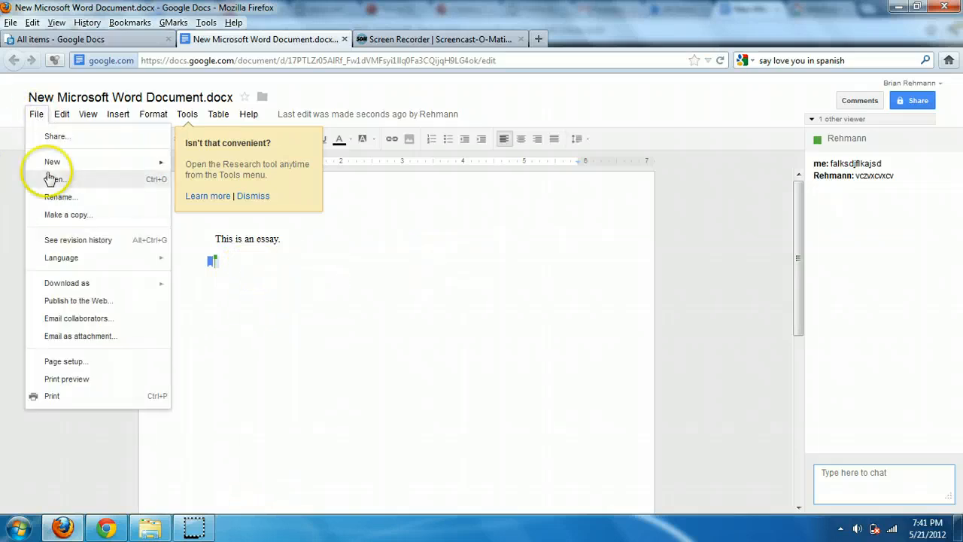
{"action": "left_click", "coordinate": [110, 241]}
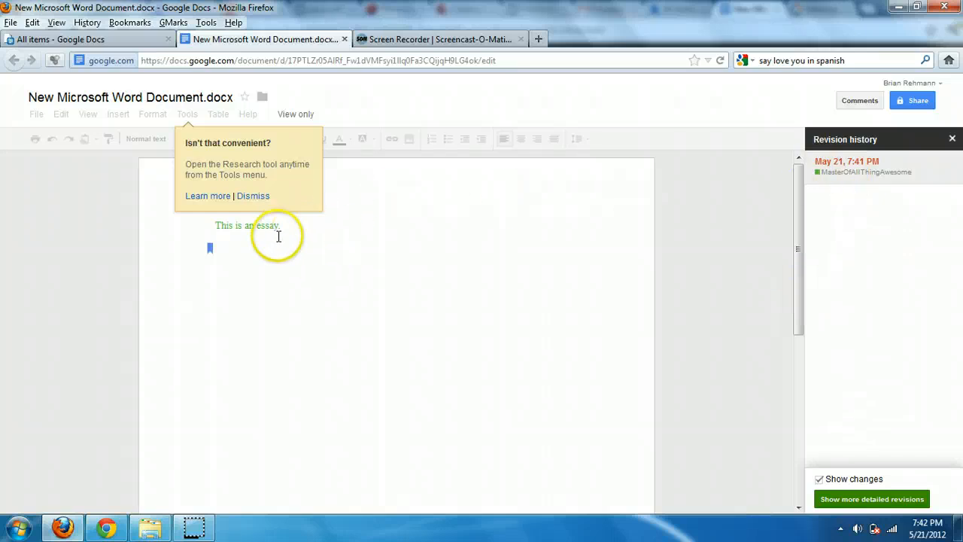
{"action": "left_click", "coordinate": [952, 138]}
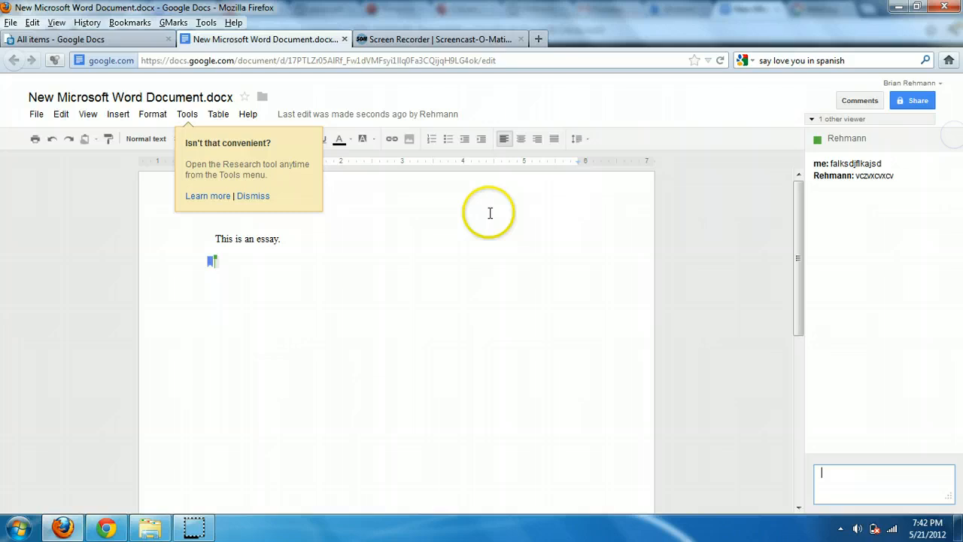
{"action": "left_click", "coordinate": [385, 258]}
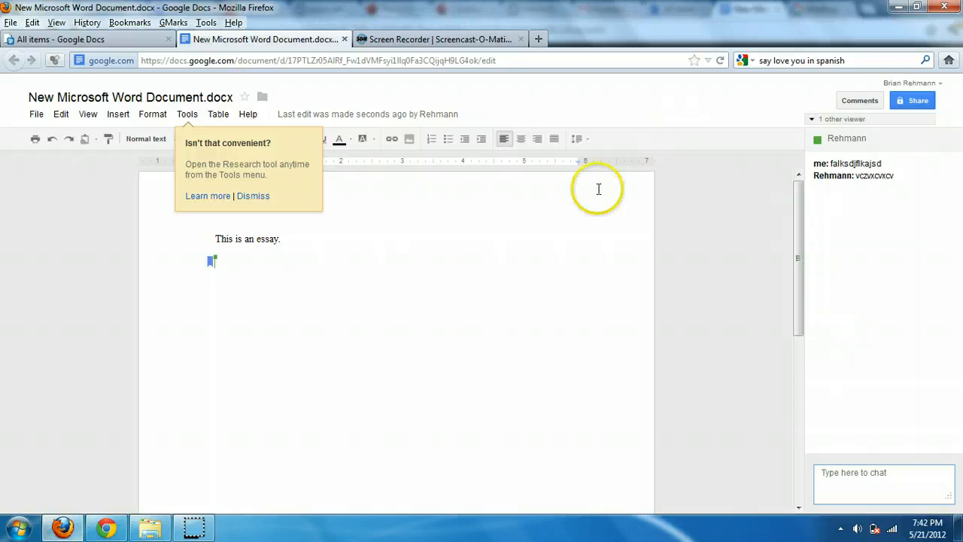
{"action": "left_click", "coordinate": [380, 242]}
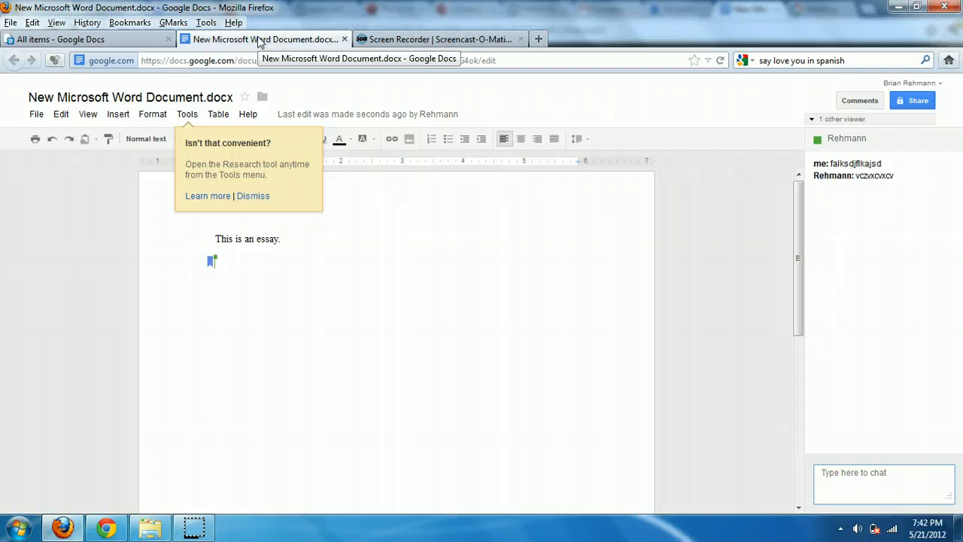
Close the essay in both browsers and create a new presentation with the Lesson Plan theme
{"action": "left_click", "coordinate": [344, 39]}
{"action": "left_click", "coordinate": [106, 528]}
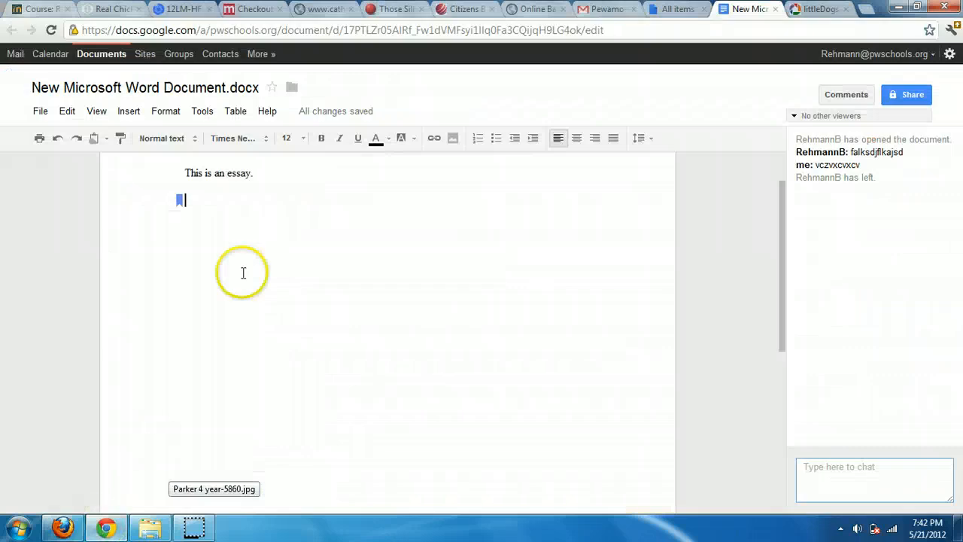
{"action": "left_click", "coordinate": [776, 9]}
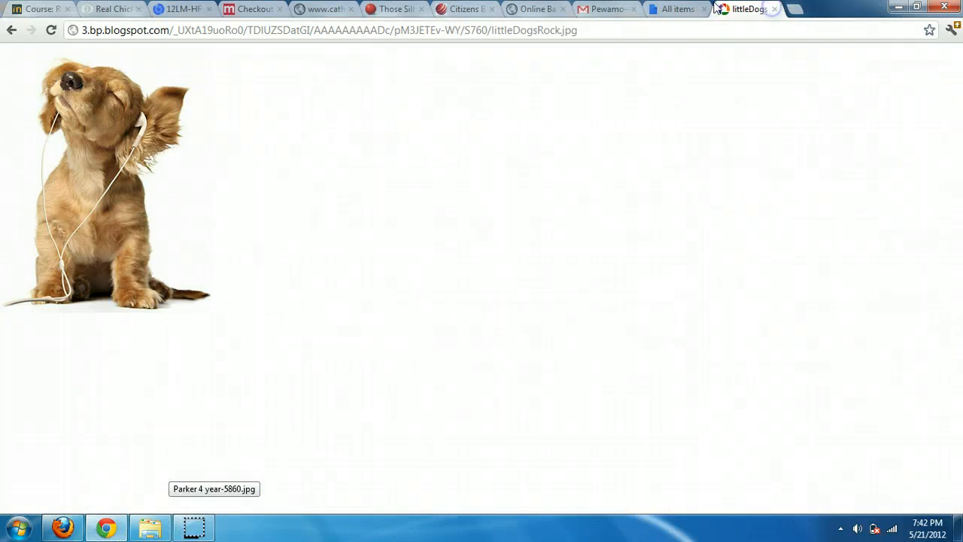
{"action": "left_click", "coordinate": [681, 10]}
{"action": "left_click", "coordinate": [56, 144]}
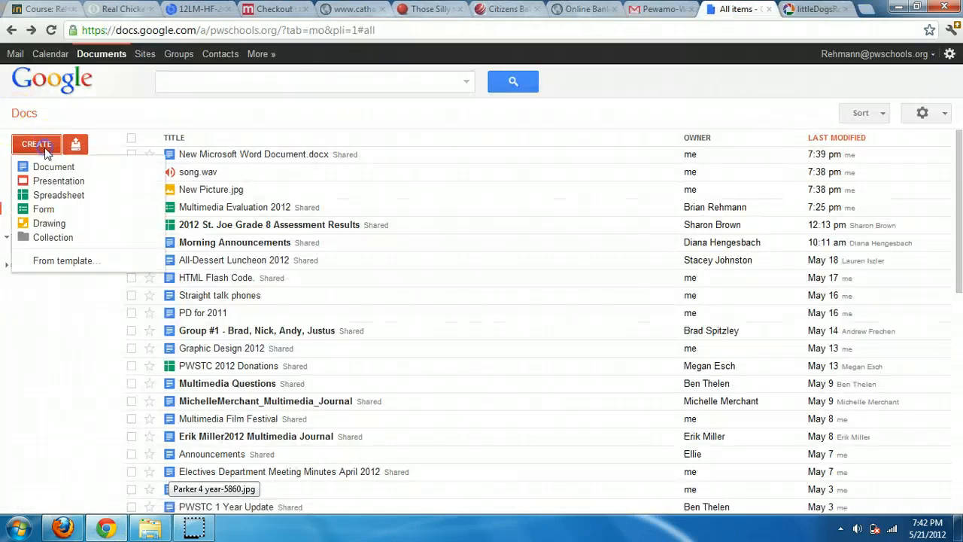
{"action": "left_click", "coordinate": [60, 182]}
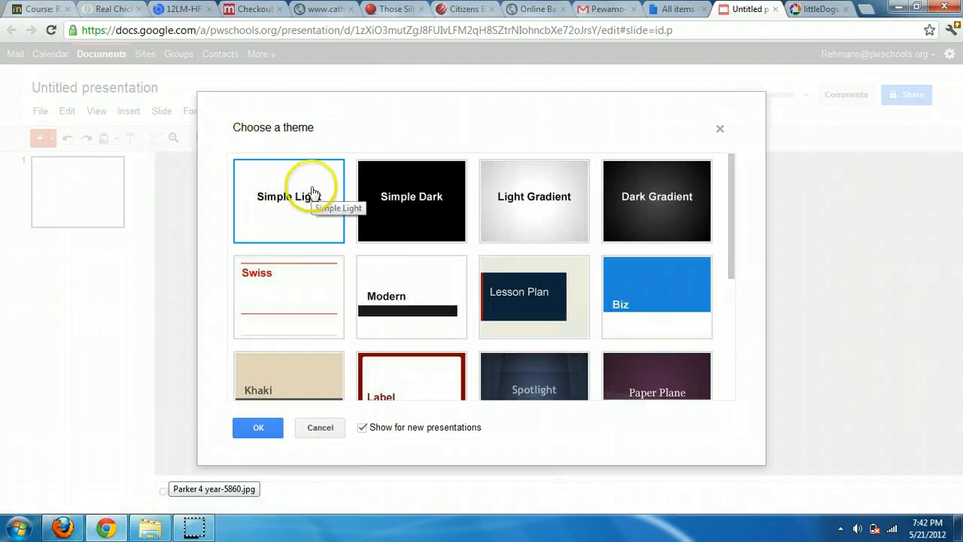
{"action": "left_click", "coordinate": [500, 314]}
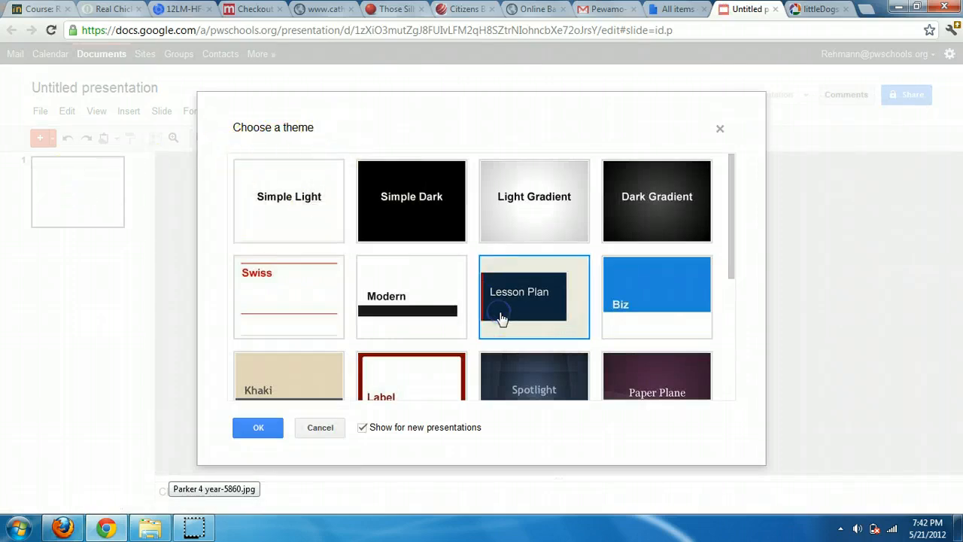
{"action": "left_click", "coordinate": [259, 428]}
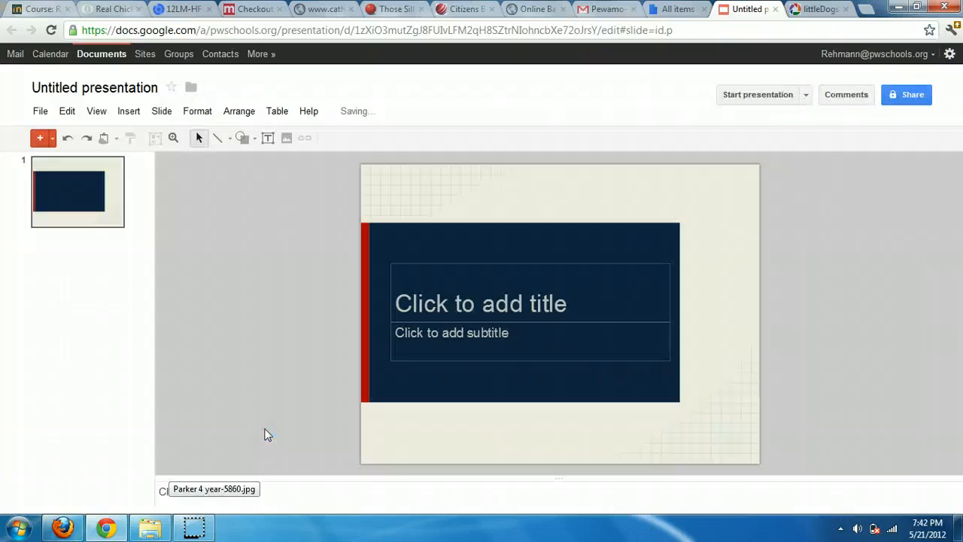
Enter 'Title' and 'Text' on slide 1 and duplicate it as slide 2
{"action": "left_click", "coordinate": [505, 304]}
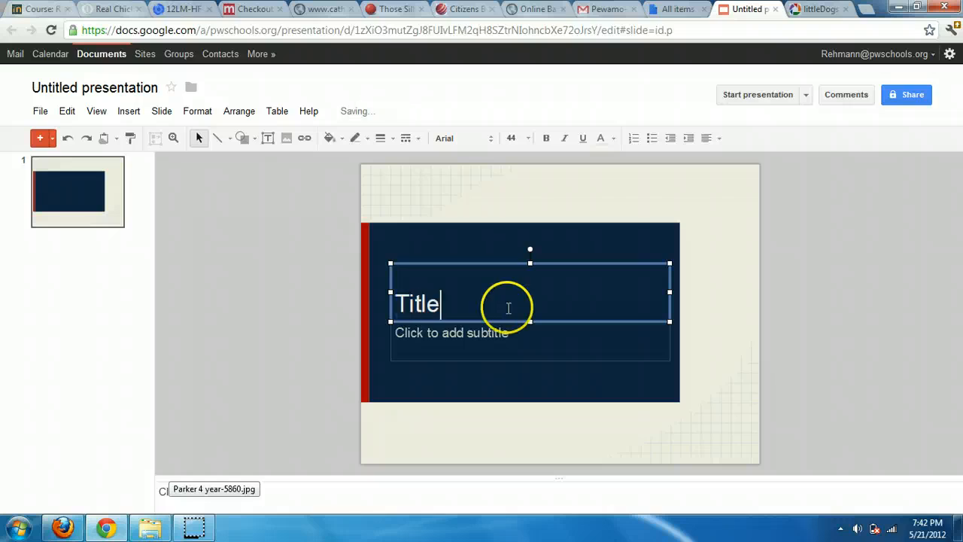
{"action": "left_click", "coordinate": [496, 340]}
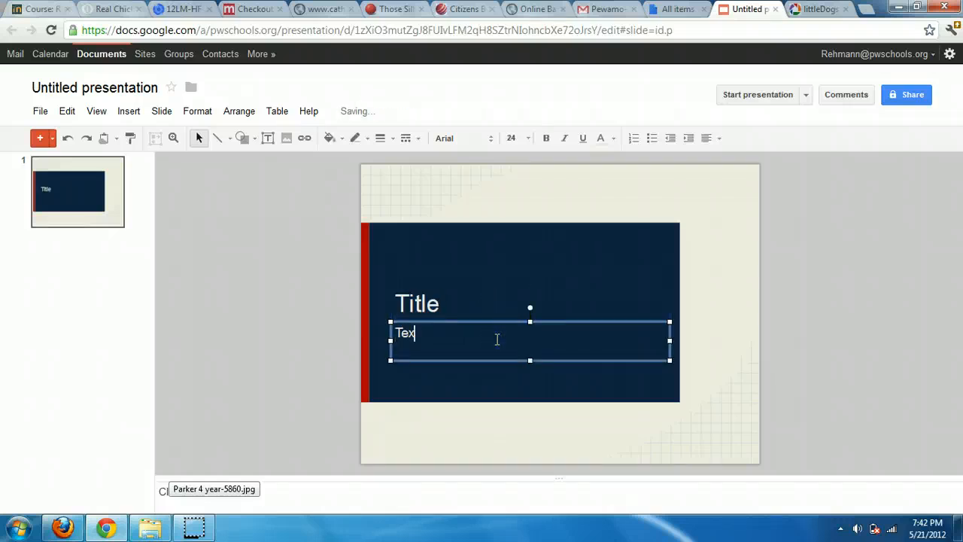
{"action": "left_click", "coordinate": [606, 206]}
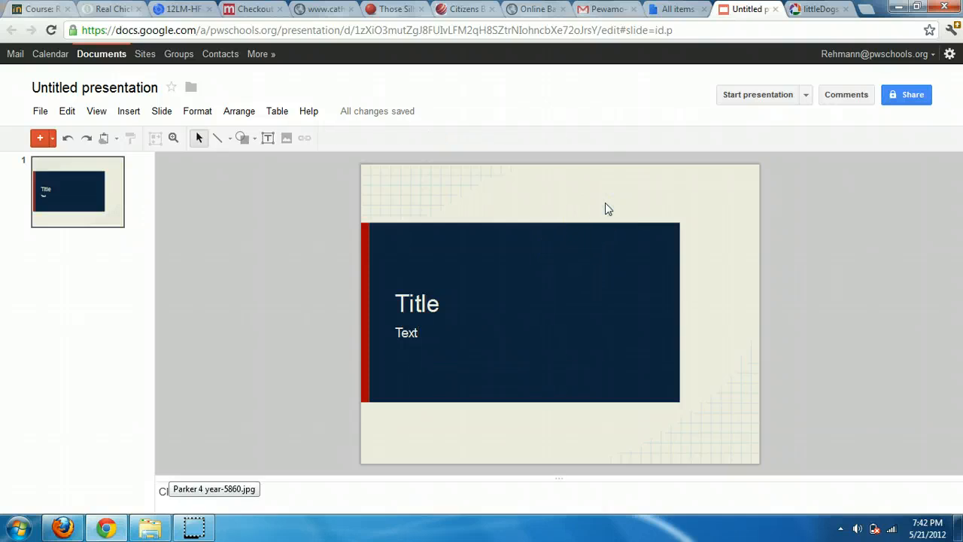
{"action": "right_click", "coordinate": [94, 221]}
{"action": "left_click", "coordinate": [133, 254]}
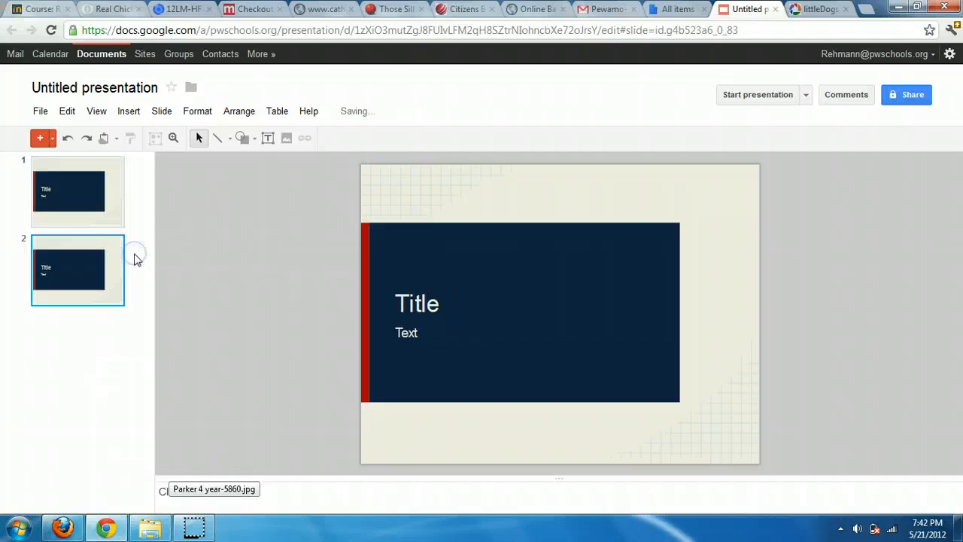
{"action": "left_click", "coordinate": [75, 199]}
{"action": "left_click", "coordinate": [66, 250]}
Give slide 2 a Cube transition
{"action": "right_click", "coordinate": [66, 251]}
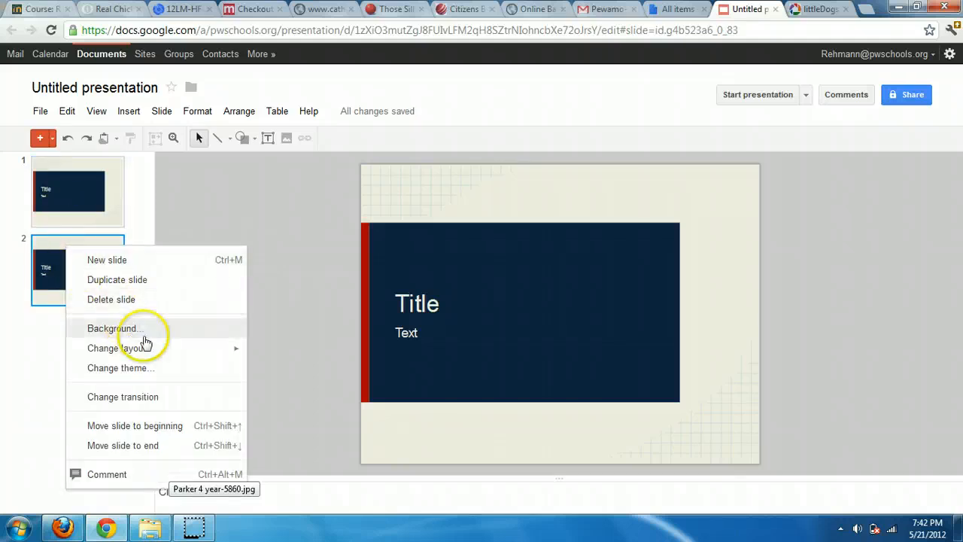
{"action": "left_click", "coordinate": [142, 398]}
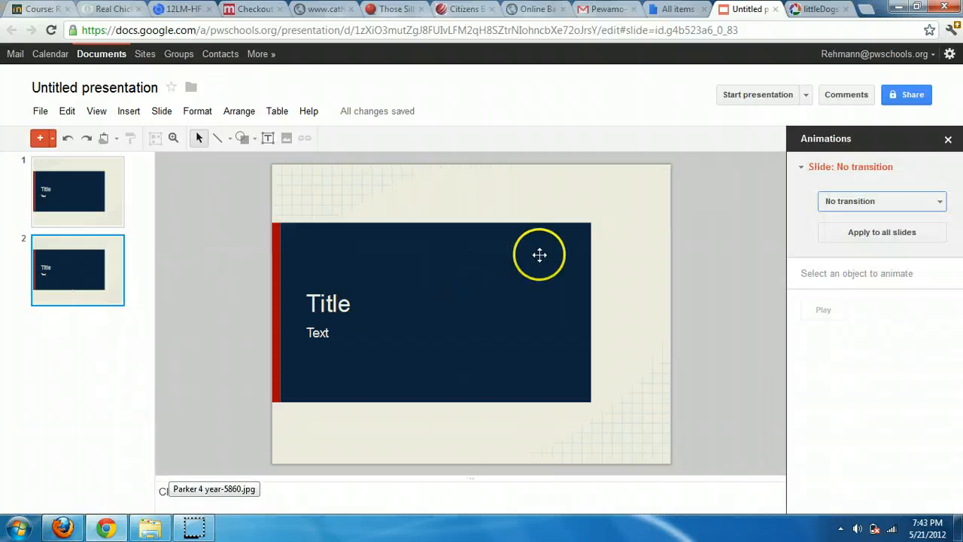
{"action": "left_click", "coordinate": [881, 202]}
{"action": "left_click", "coordinate": [836, 331]}
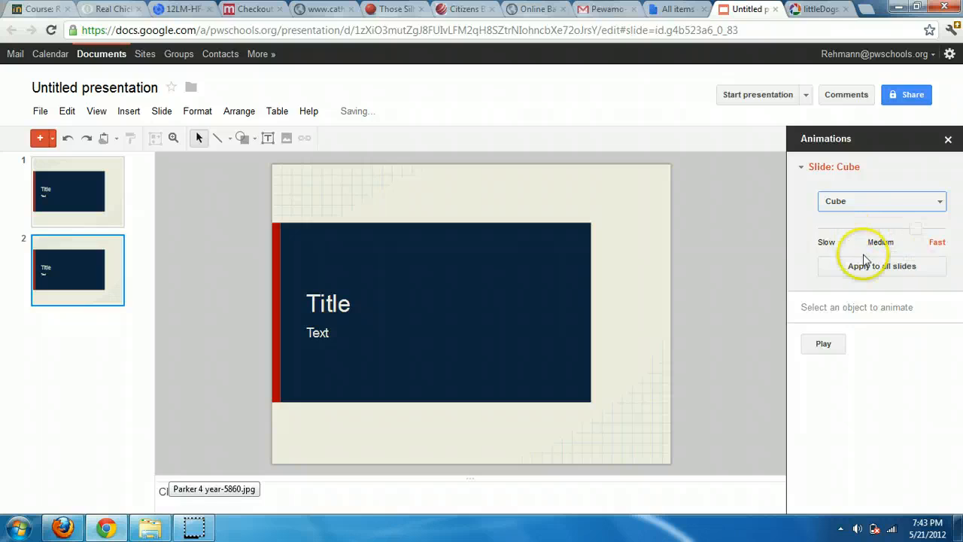
Make slide 1's Title fly in on click and preview it
{"action": "left_click", "coordinate": [101, 215]}
{"action": "left_click", "coordinate": [322, 301]}
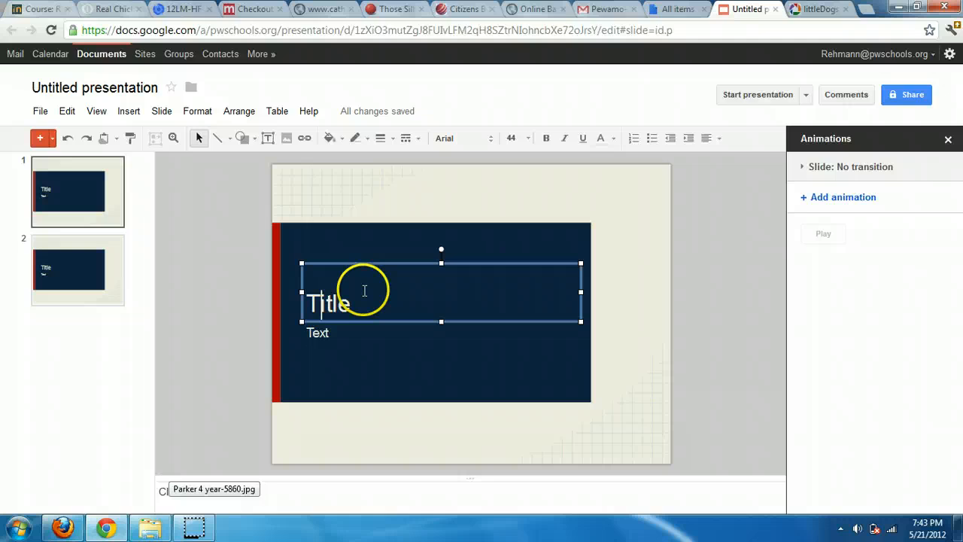
{"action": "left_click", "coordinate": [806, 200]}
{"action": "left_click", "coordinate": [905, 232]}
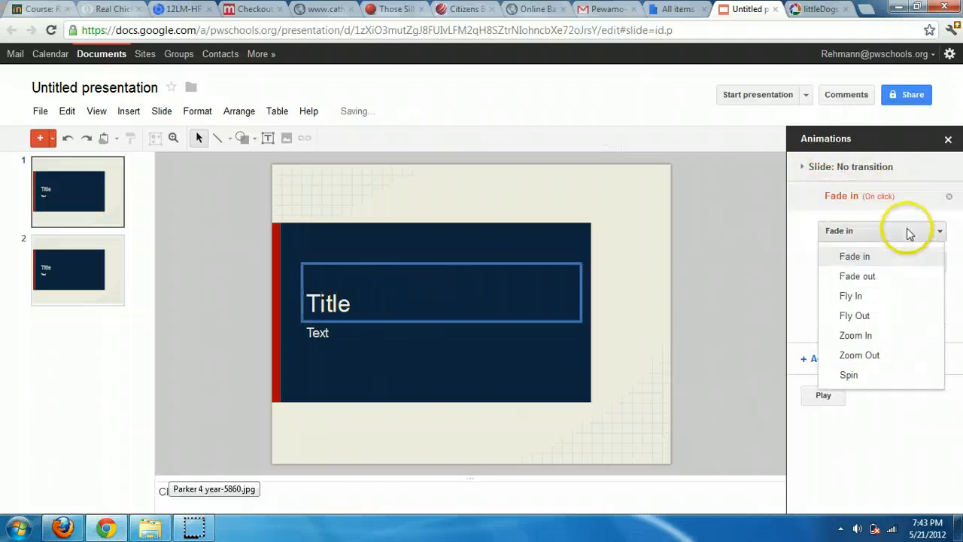
{"action": "left_click", "coordinate": [875, 298]}
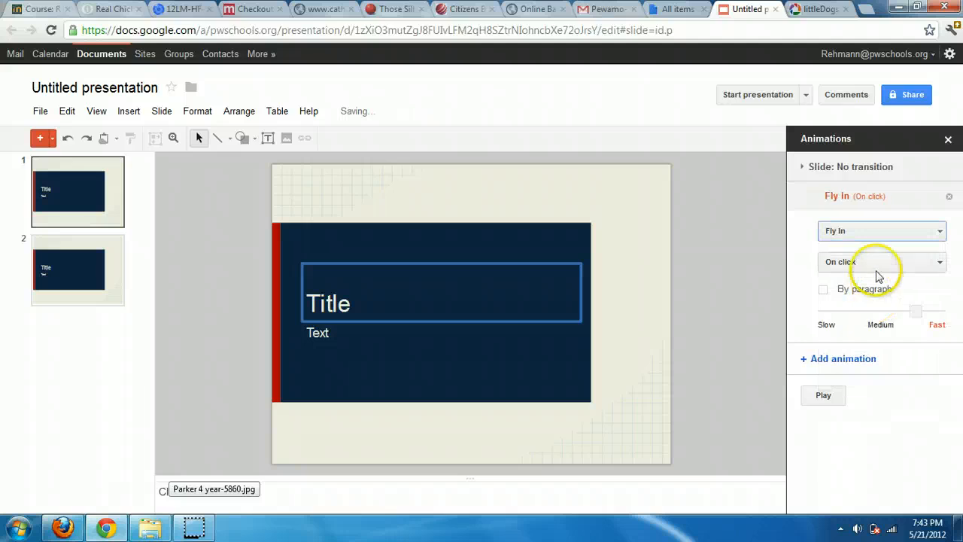
{"action": "left_click", "coordinate": [883, 263]}
{"action": "left_click", "coordinate": [883, 271]}
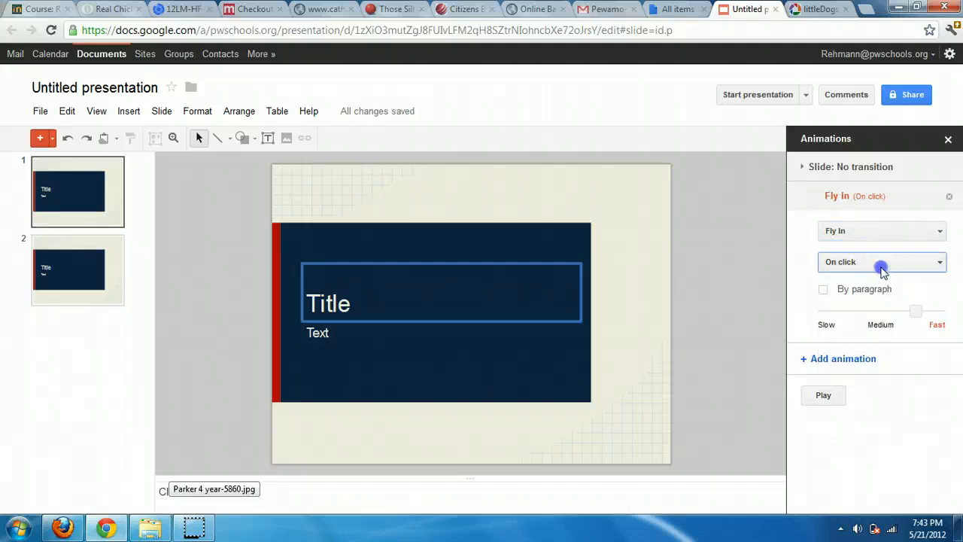
{"action": "left_click", "coordinate": [822, 394]}
Add a Fade in animation to the Text box, by paragraph, and preview it
{"action": "left_click", "coordinate": [399, 329]}
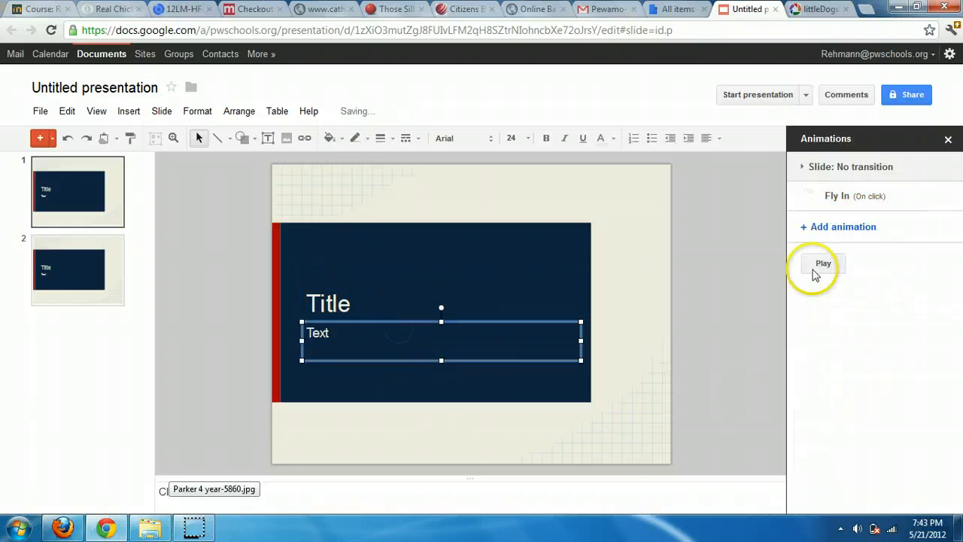
{"action": "left_click", "coordinate": [843, 228]}
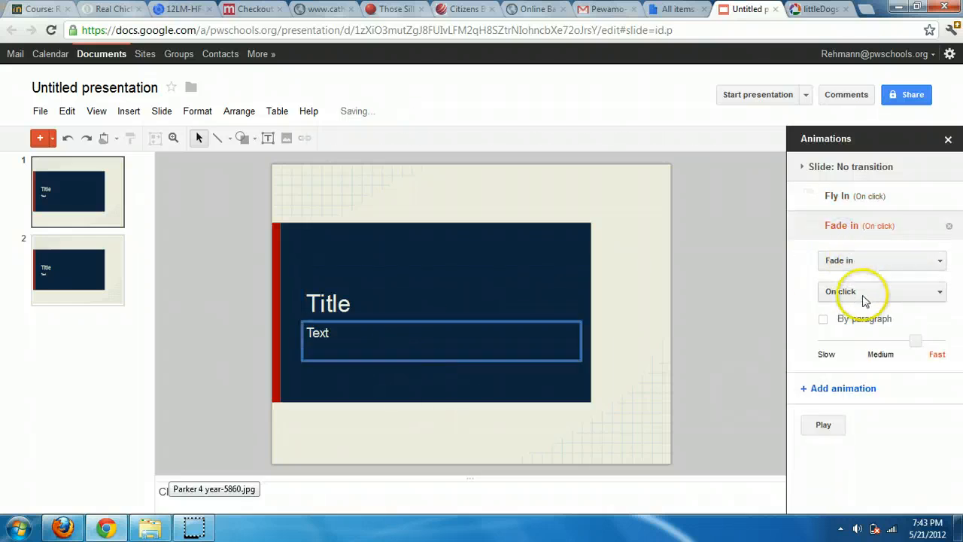
{"action": "left_click", "coordinate": [824, 322]}
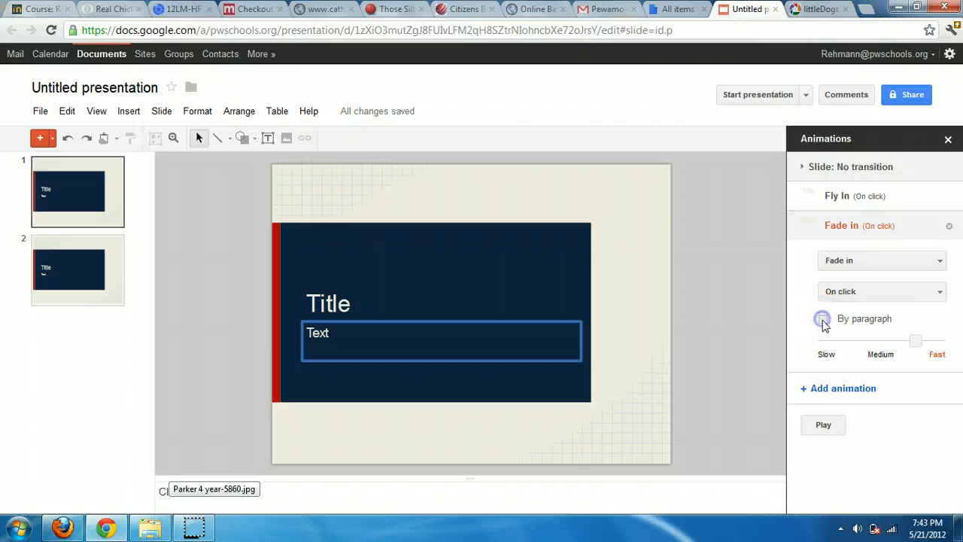
{"action": "left_click", "coordinate": [845, 319]}
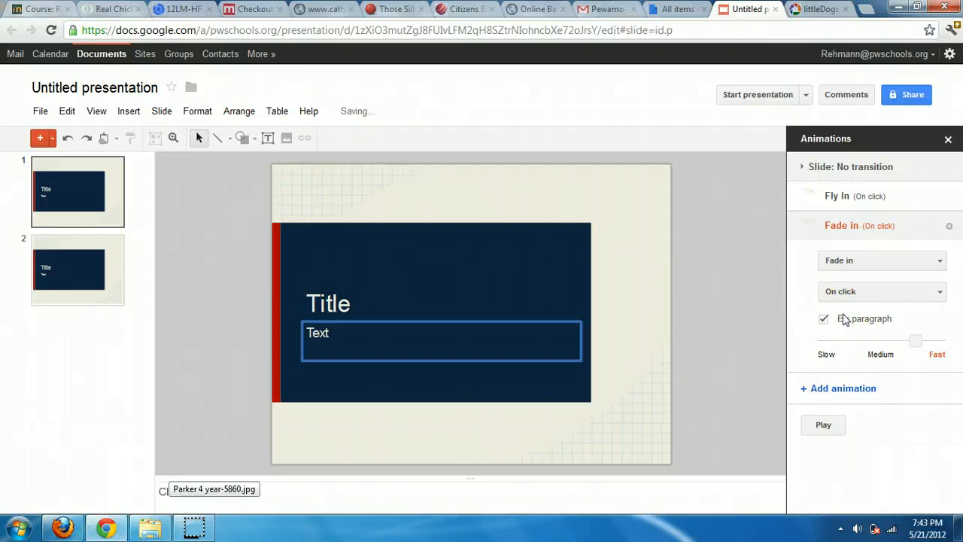
{"action": "left_click", "coordinate": [844, 319]}
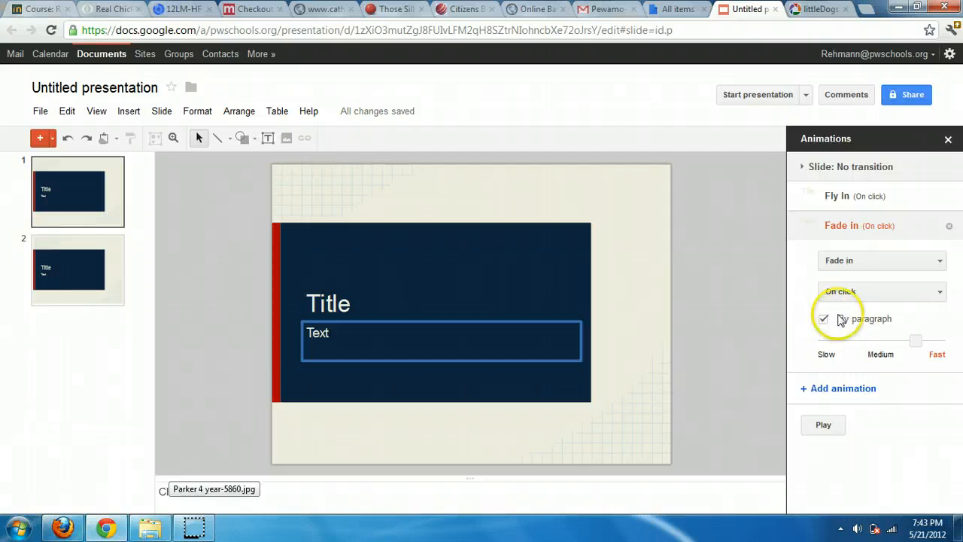
{"action": "left_click", "coordinate": [823, 426]}
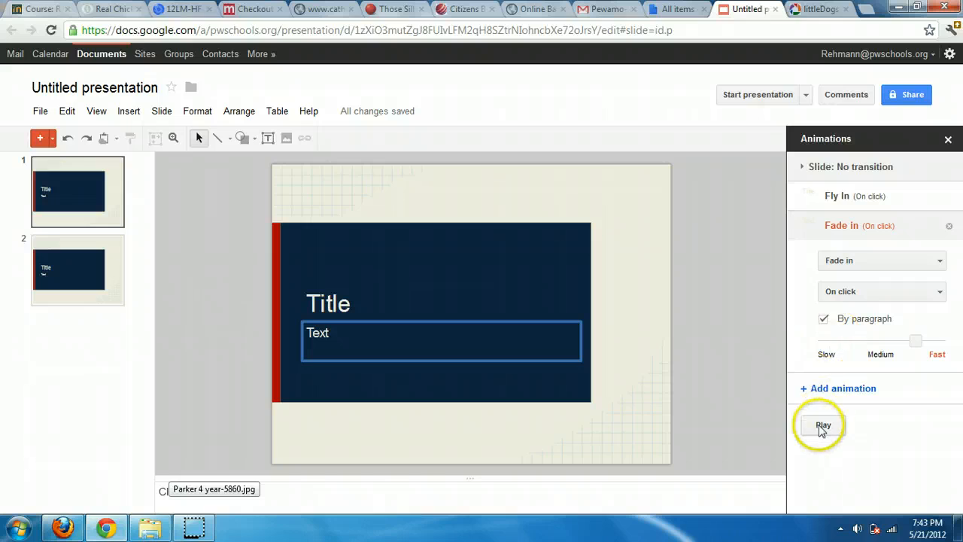
{"action": "left_click", "coordinate": [527, 179]}
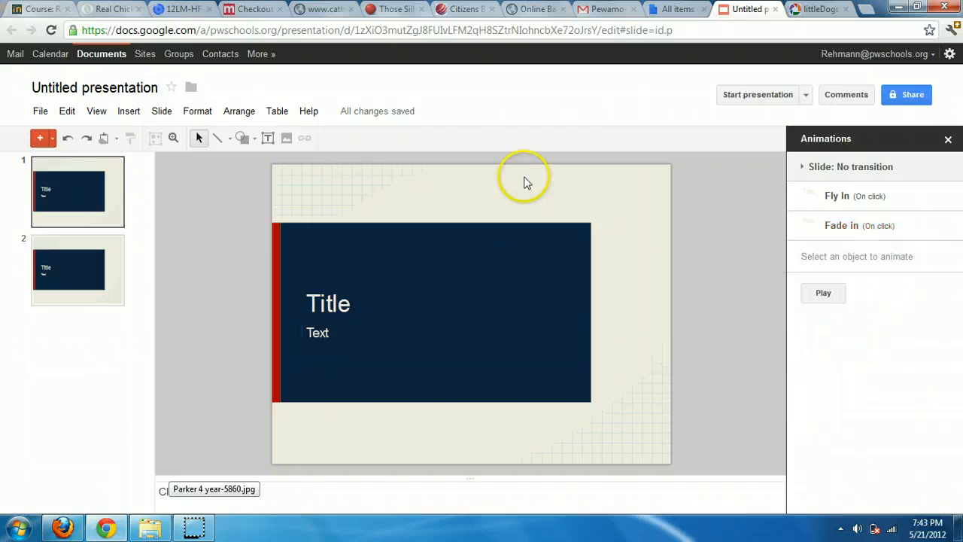
{"action": "left_click", "coordinate": [749, 97]}
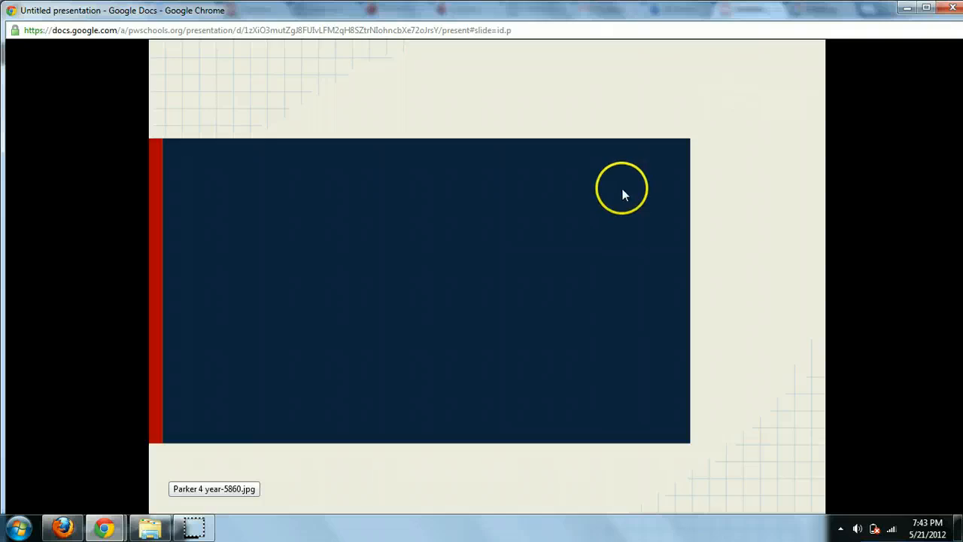
{"action": "left_click", "coordinate": [622, 189]}
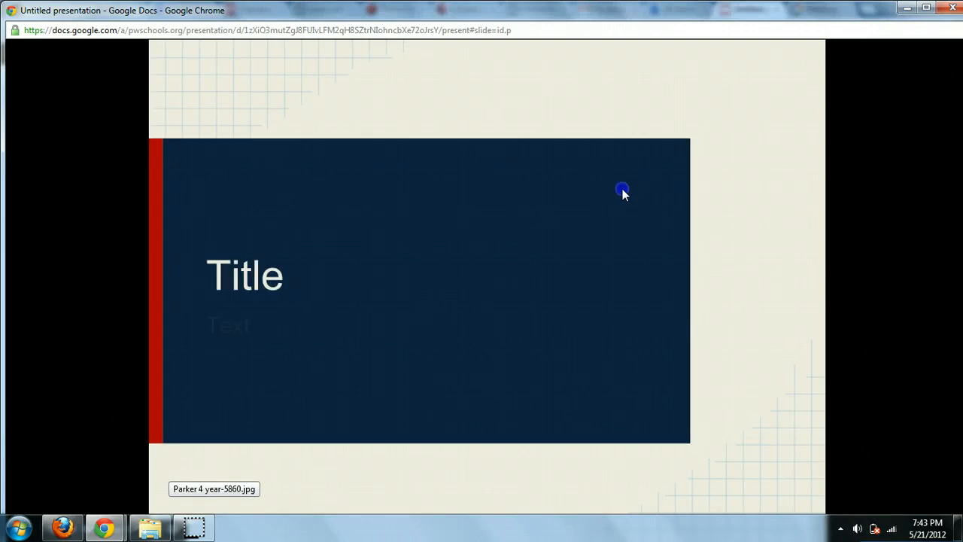
{"action": "left_click", "coordinate": [512, 239]}
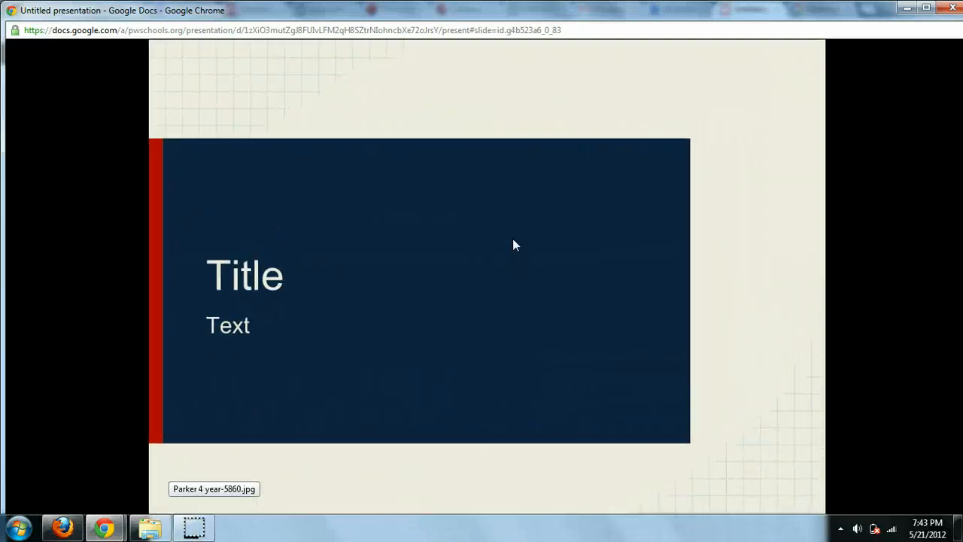
{"action": "key", "text": "Escape"}
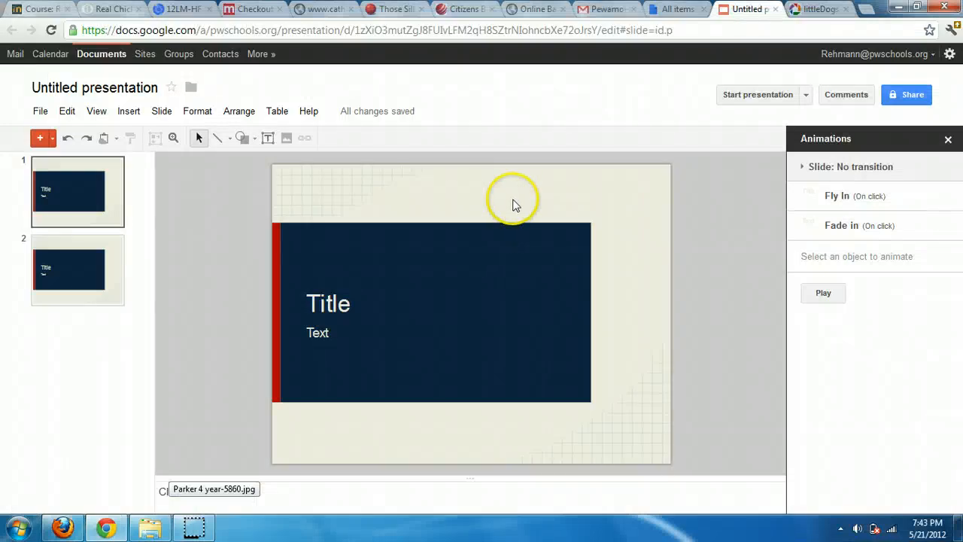
Close the Shape menu without inserting anything and switch to the All items list
{"action": "left_click", "coordinate": [255, 143]}
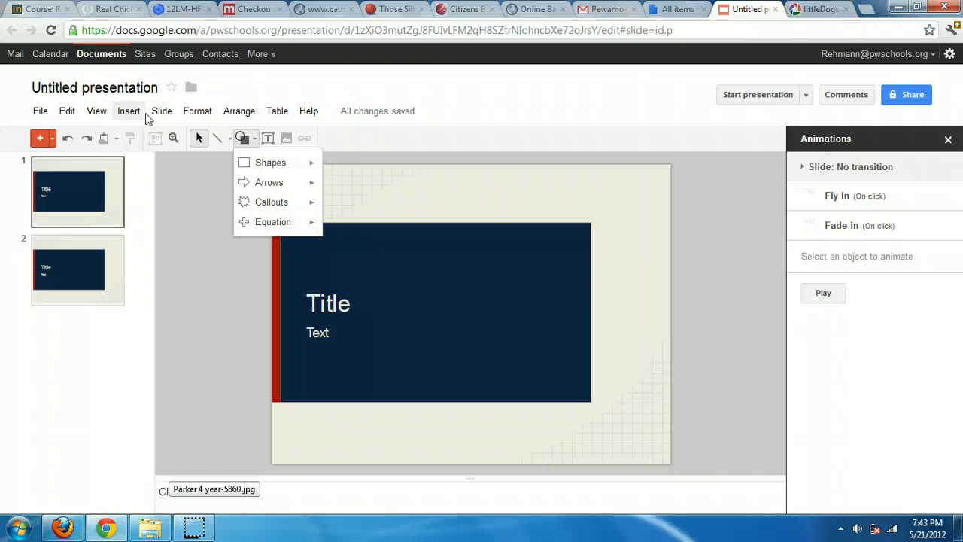
{"action": "left_click", "coordinate": [473, 175]}
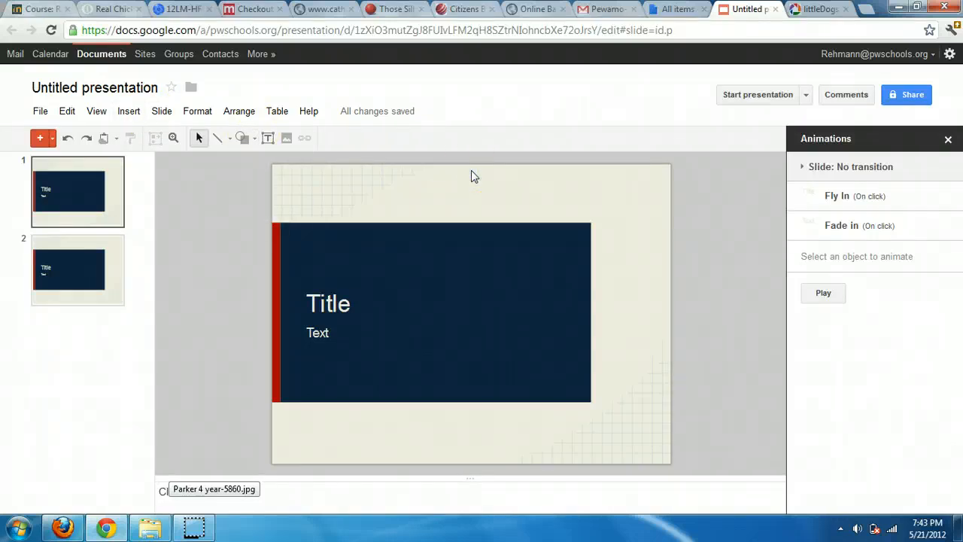
{"action": "left_click", "coordinate": [686, 13]}
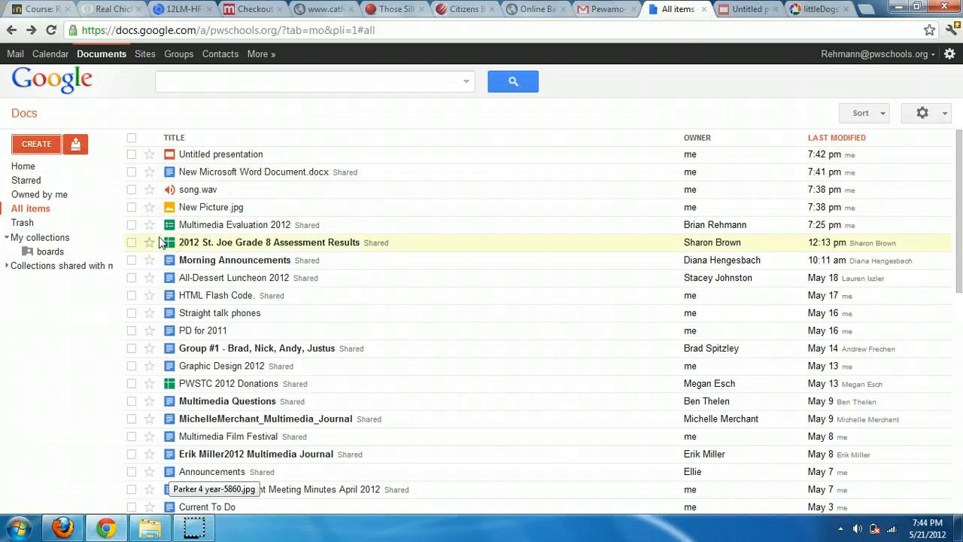
Open the Template Gallery through CREATE > 'From template...'
{"action": "left_click", "coordinate": [75, 150]}
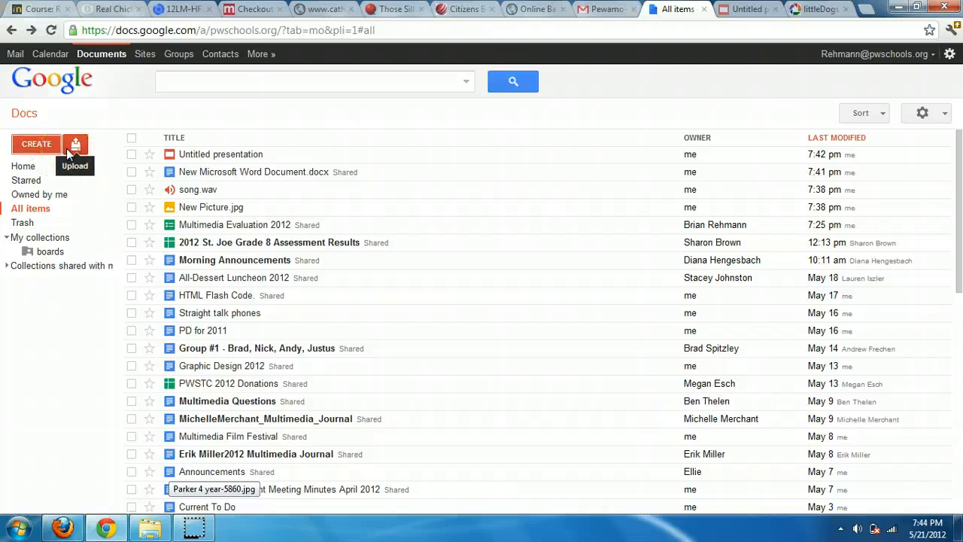
{"action": "left_click", "coordinate": [43, 151]}
{"action": "left_click", "coordinate": [45, 152]}
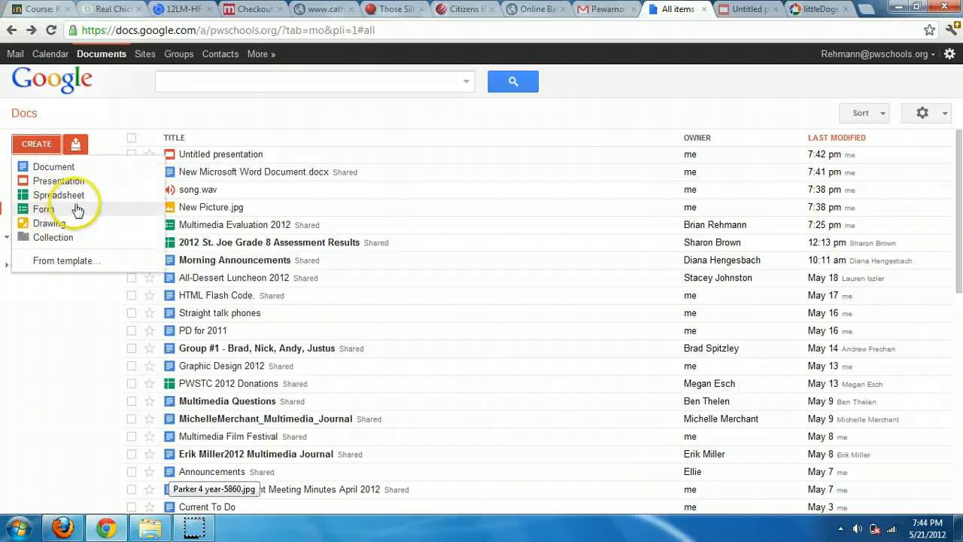
{"action": "left_click", "coordinate": [65, 262]}
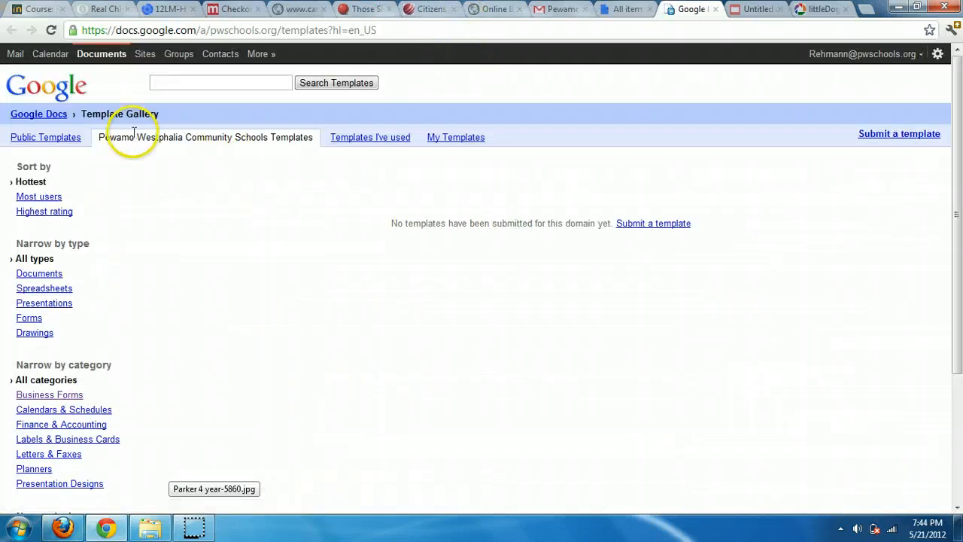
Search the public templates for 'budgets' and preview the Project Cost Calculator template
{"action": "left_click_drag", "start_coordinate": [98, 138], "coordinate": [314, 148]}
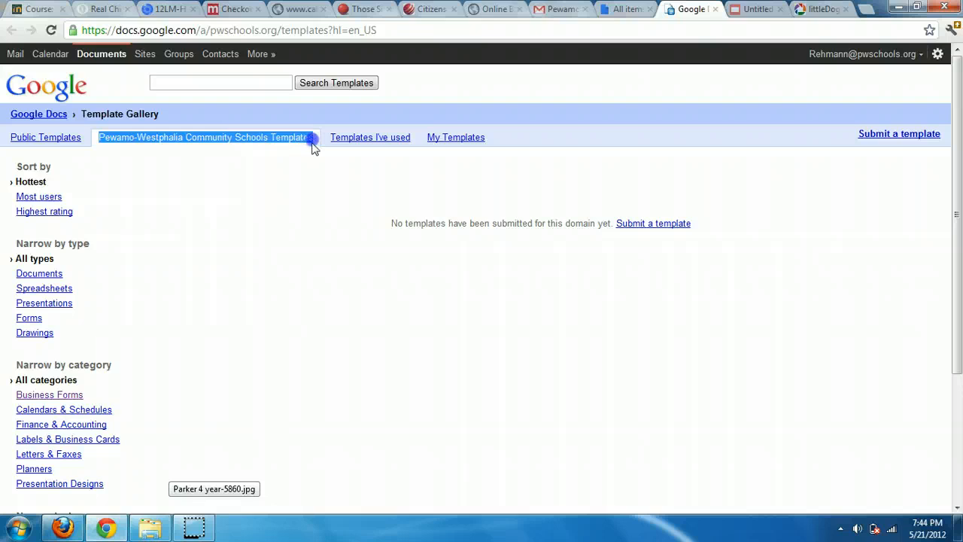
{"action": "left_click", "coordinate": [286, 192]}
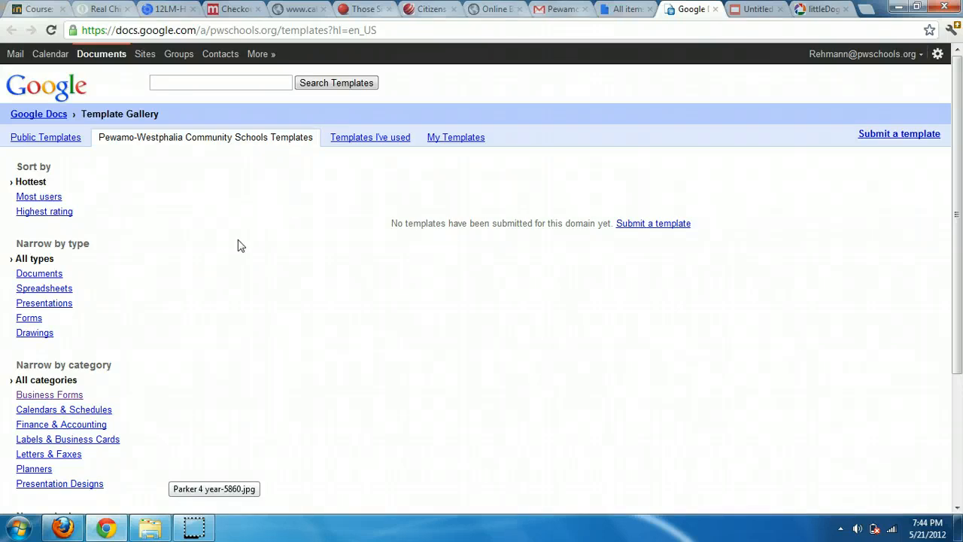
{"action": "left_click", "coordinate": [60, 139]}
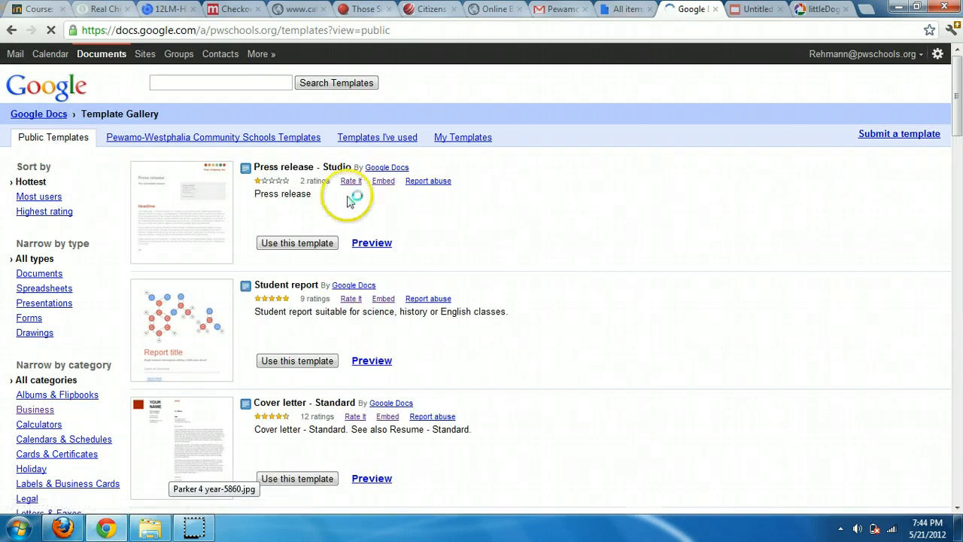
{"action": "mouse_move", "coordinate": [956, 91]}
{"action": "left_mouse_down"}
{"action": "mouse_move", "coordinate": [956, 155]}
{"action": "mouse_move", "coordinate": [957, 79]}
{"action": "left_mouse_up"}
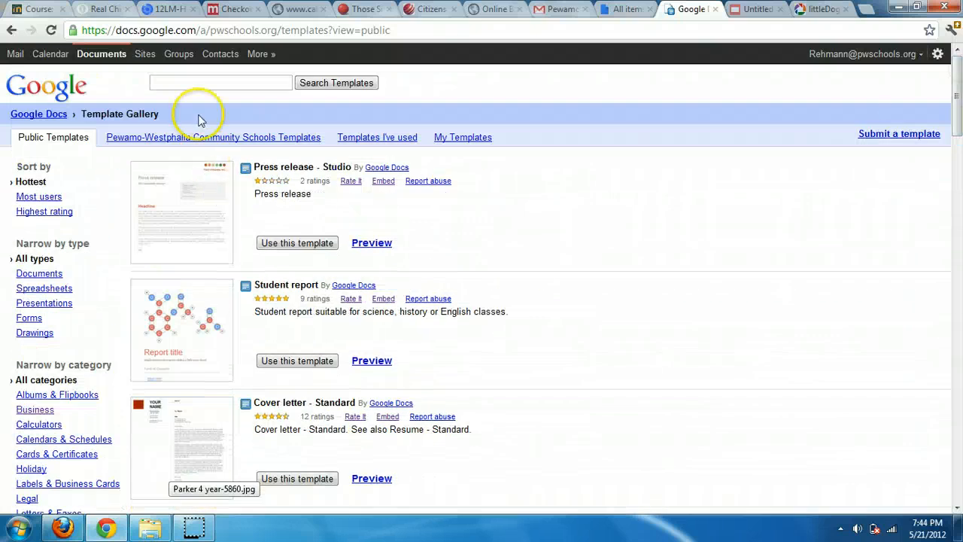
{"action": "left_click", "coordinate": [230, 80]}
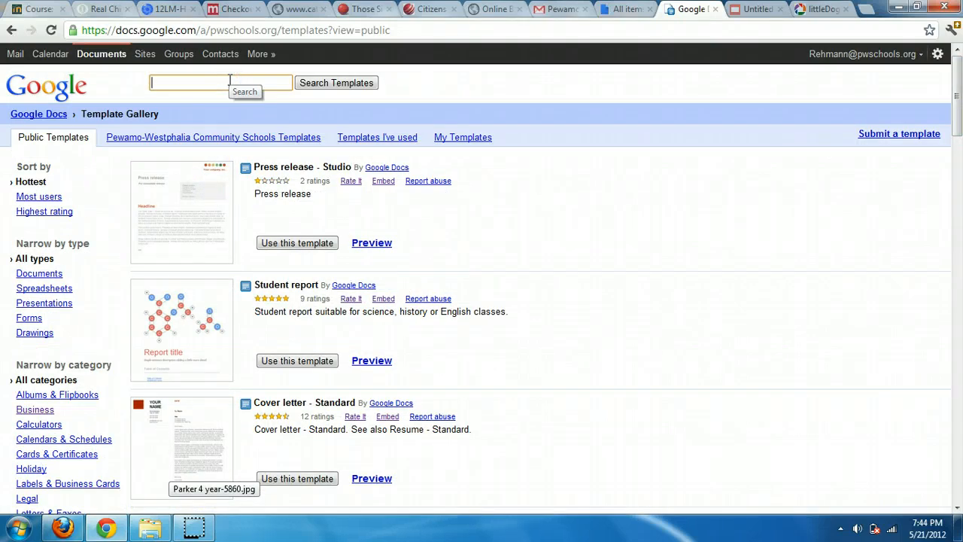
{"action": "type", "text": "budgets"}
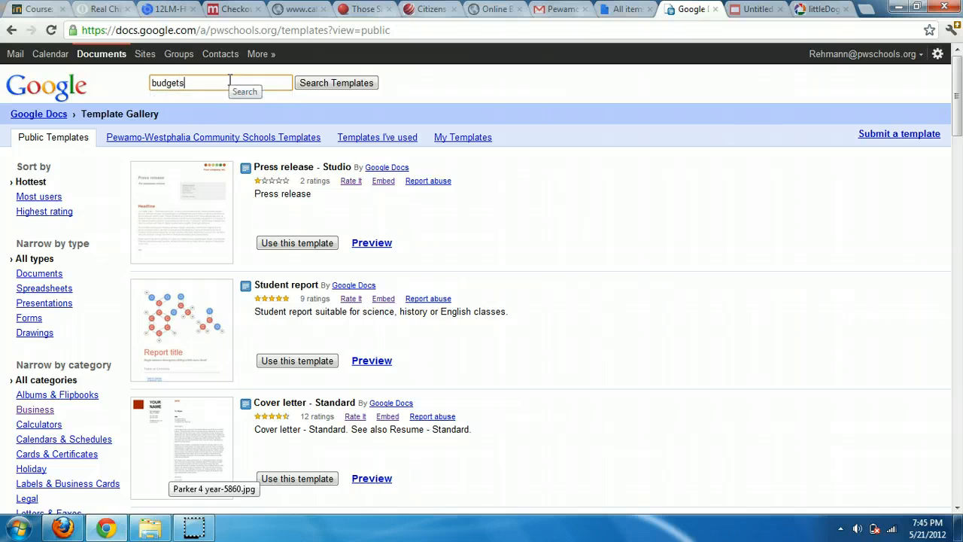
{"action": "key", "text": "Return"}
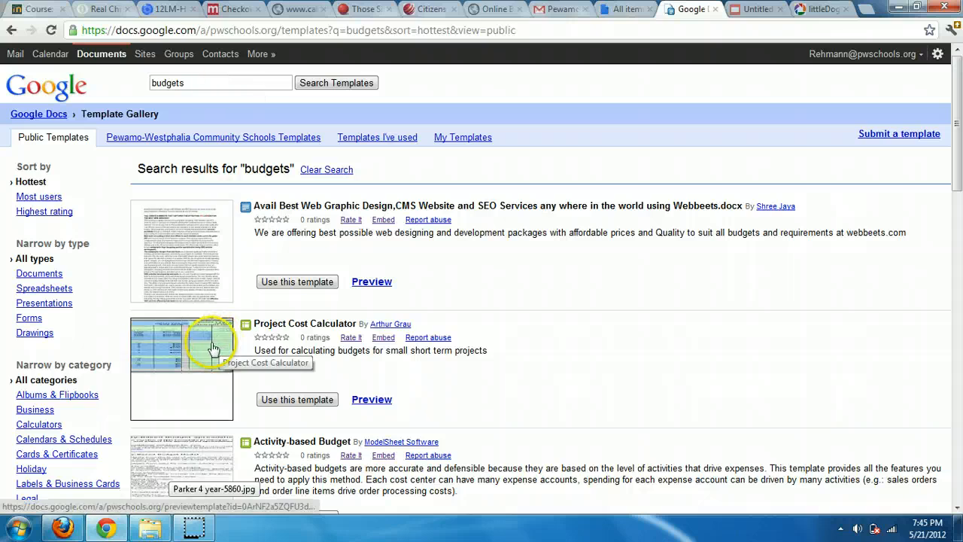
{"action": "left_click", "coordinate": [179, 355]}
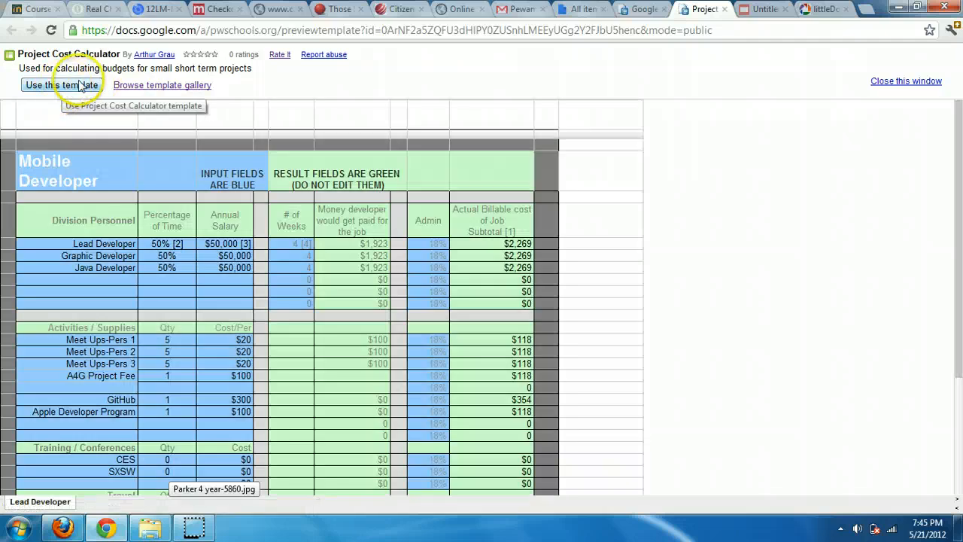
Close the preview and gallery tabs and return to the All items list
{"action": "left_click", "coordinate": [725, 10]}
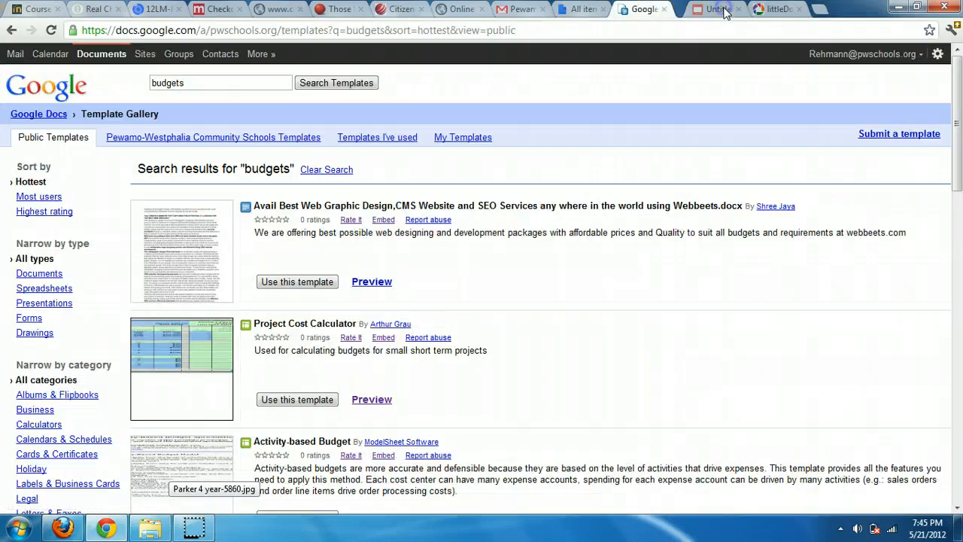
{"action": "left_click", "coordinate": [664, 9]}
{"action": "left_click", "coordinate": [583, 9]}
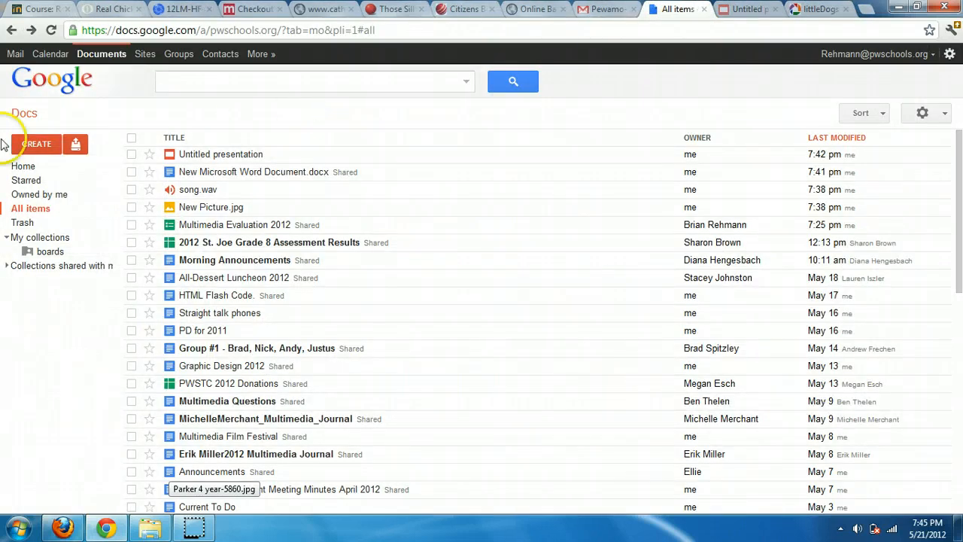
Dismiss the CREATE menu without creating anything and open 'Multimedia Evaluation 2012' from the file list
{"action": "left_click", "coordinate": [41, 148]}
{"action": "left_click", "coordinate": [26, 209]}
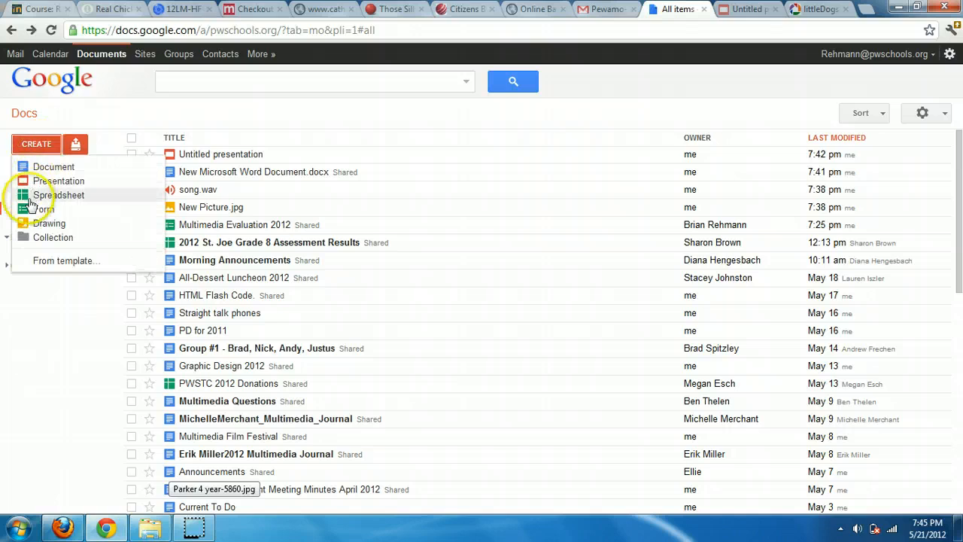
{"action": "left_click", "coordinate": [112, 116]}
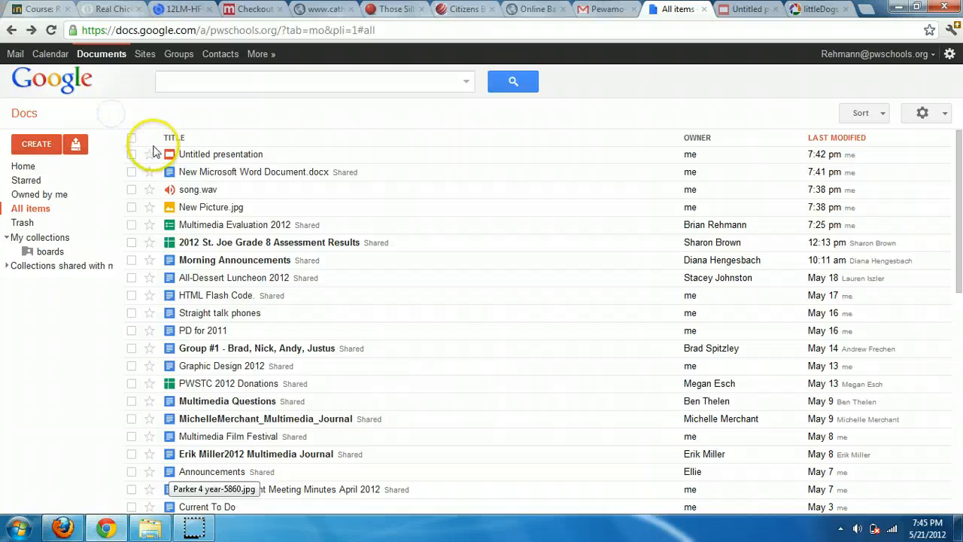
{"action": "left_click", "coordinate": [221, 225]}
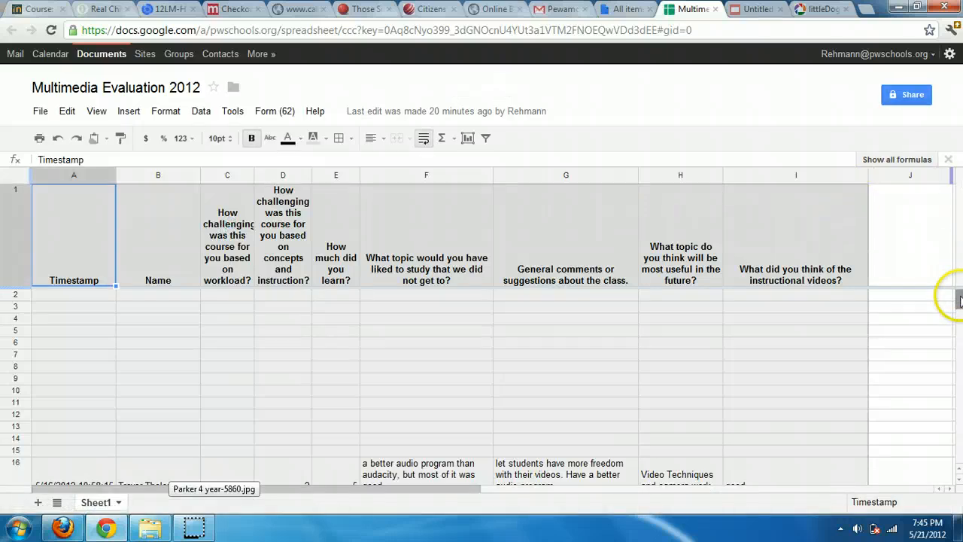
Preview the evaluation survey with Form > Go to live form
{"action": "left_click_drag", "start_coordinate": [960, 300], "coordinate": [960, 340]}
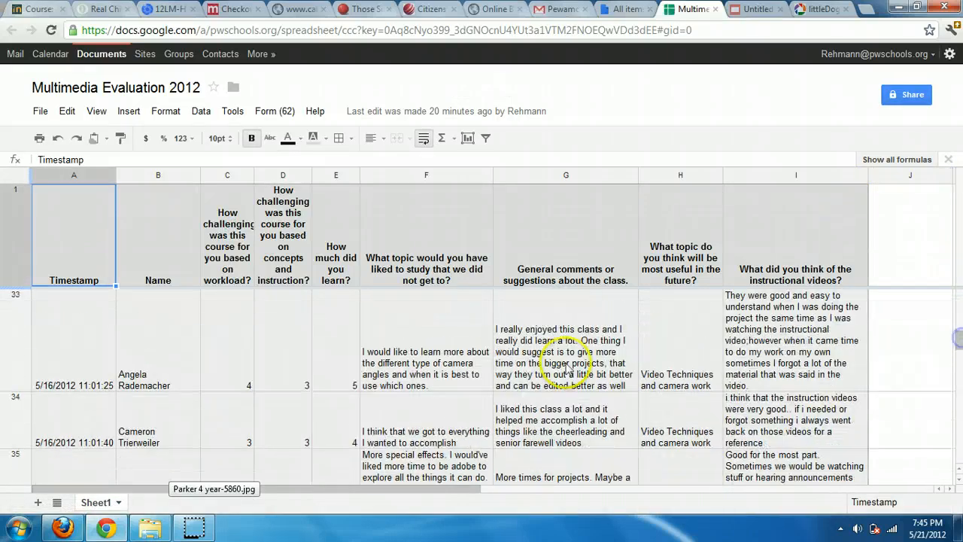
{"action": "left_click", "coordinate": [267, 112]}
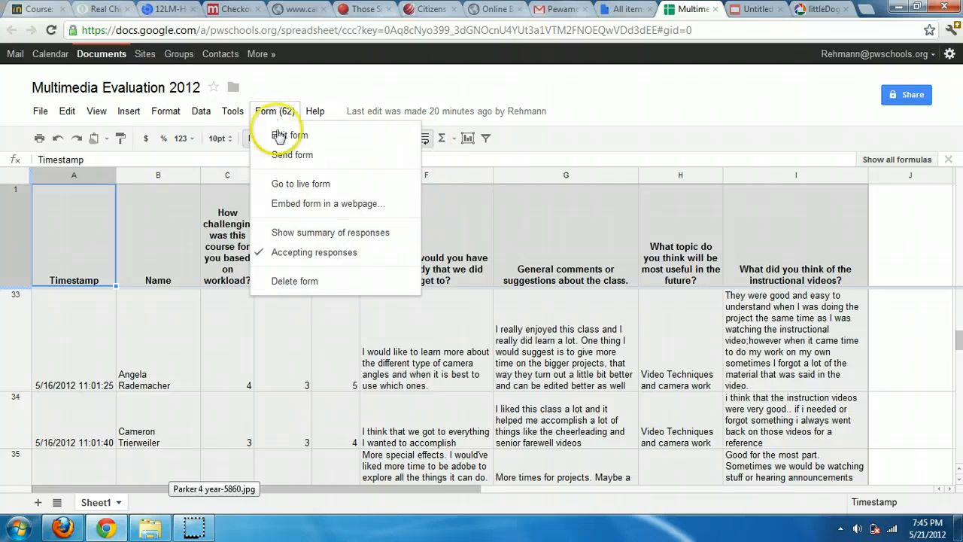
{"action": "left_click", "coordinate": [308, 183]}
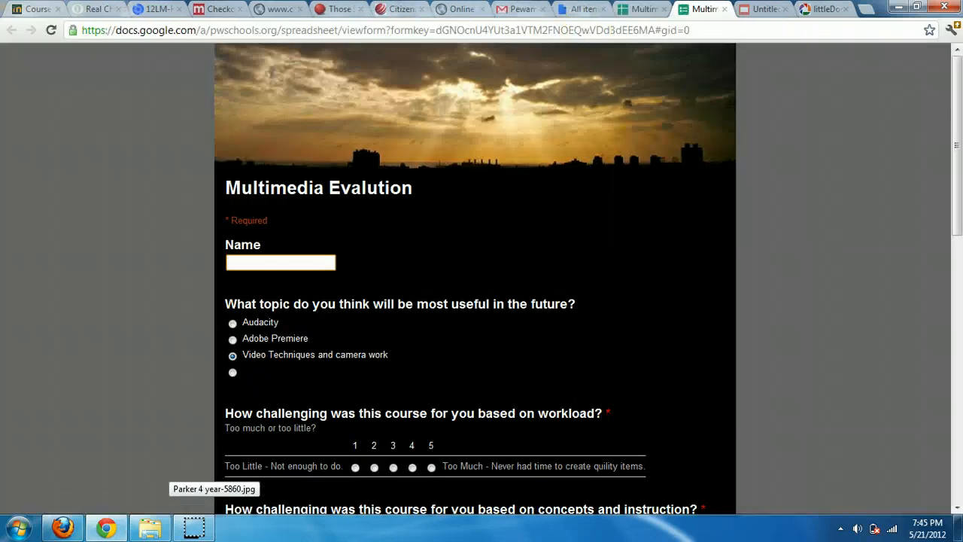
{"action": "left_click_drag", "start_coordinate": [957, 132], "coordinate": [954, 95]}
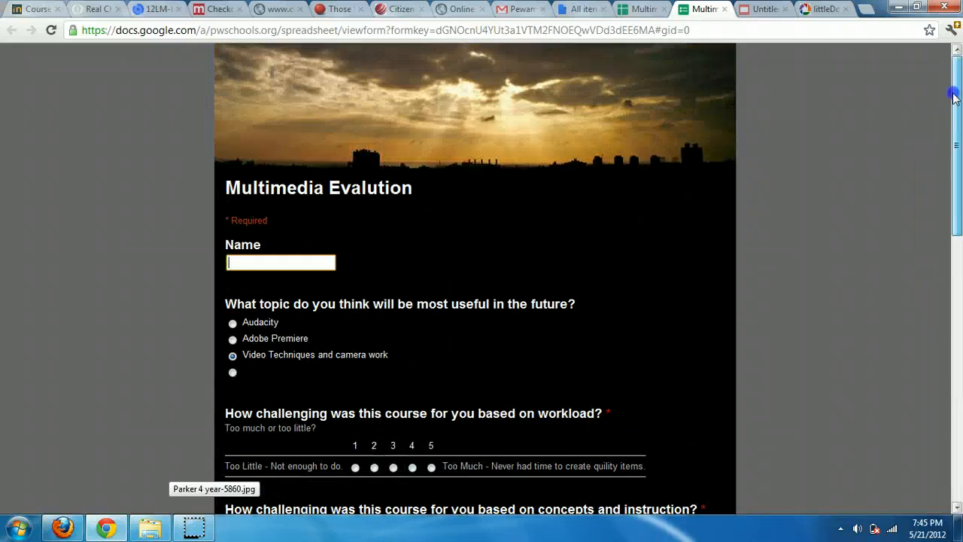
Back in the spreadsheet, show the summary of the form's 62 responses
{"action": "left_click", "coordinate": [644, 9]}
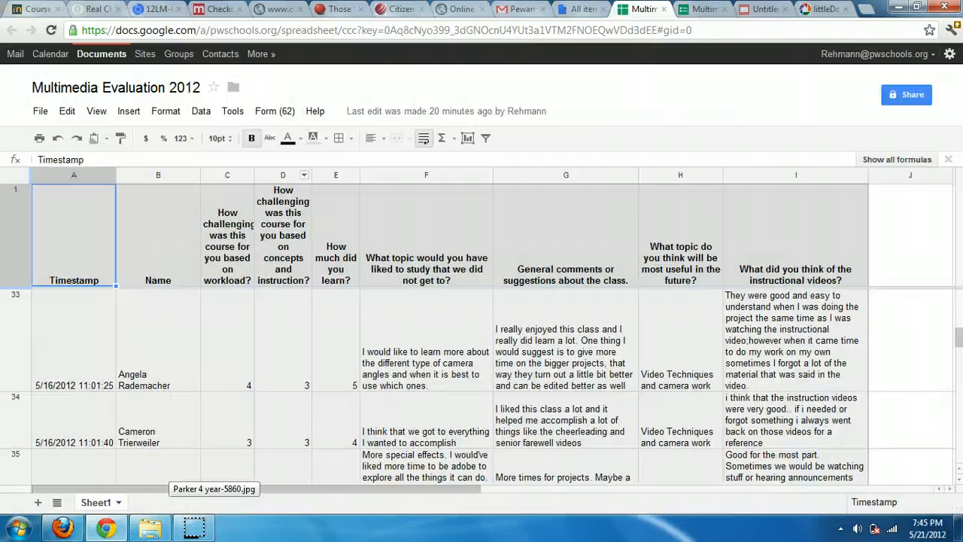
{"action": "left_click", "coordinate": [263, 112]}
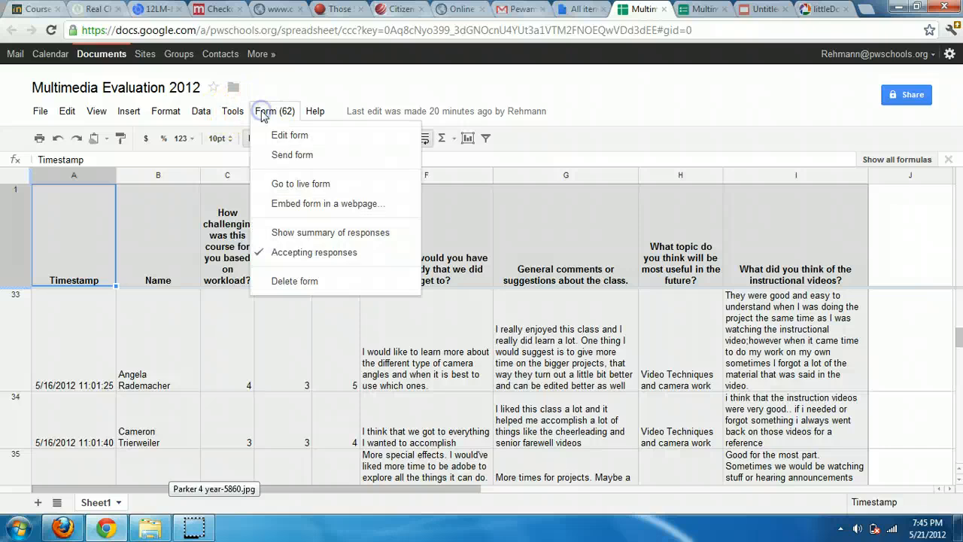
{"action": "left_click", "coordinate": [343, 230]}
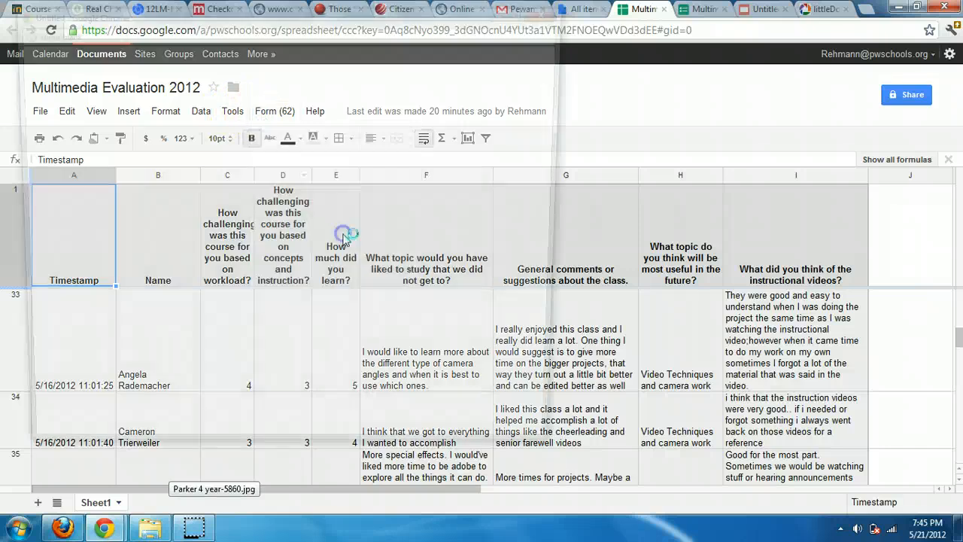
Maximize the 62-response summary, scroll through its charts, then close it
{"action": "left_click", "coordinate": [528, 9]}
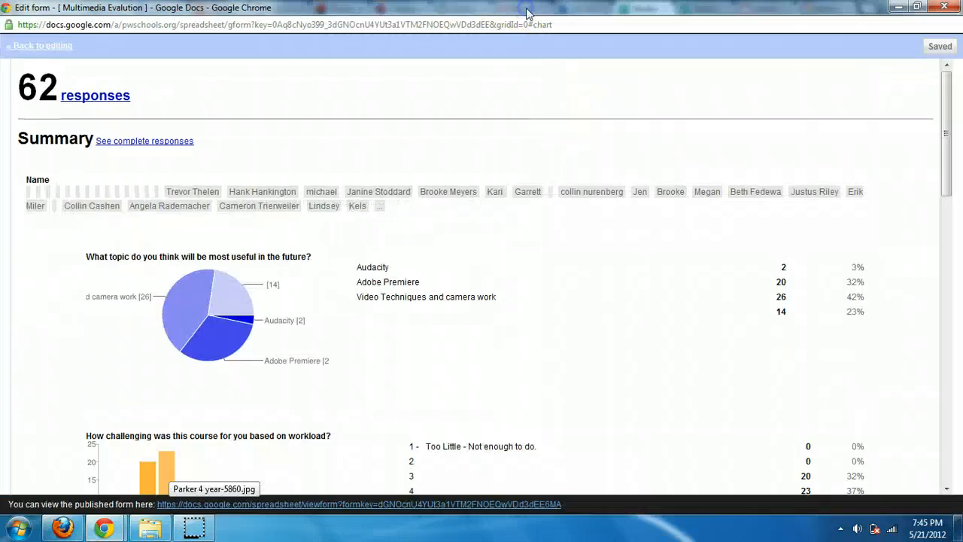
{"action": "left_click_drag", "start_coordinate": [942, 103], "coordinate": [957, 91]}
{"action": "left_click", "coordinate": [944, 6]}
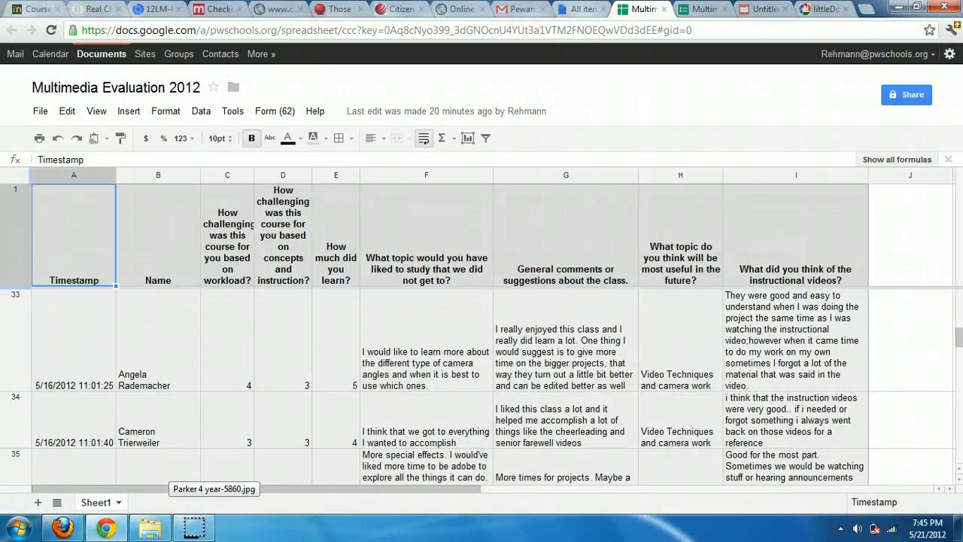
In the form editor, add a fifth answer option to the most useful future topic question
{"action": "left_click", "coordinate": [273, 111]}
{"action": "left_click", "coordinate": [277, 135]}
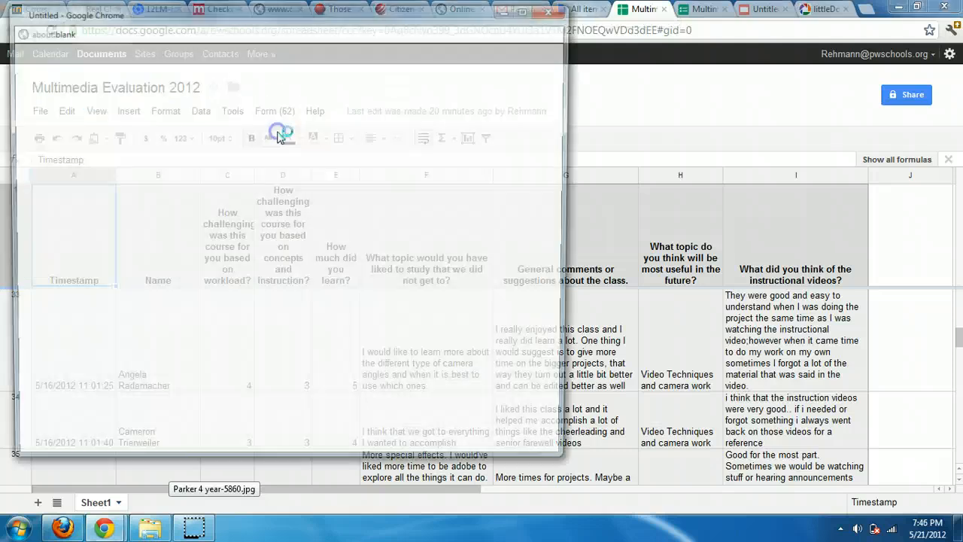
{"action": "left_click", "coordinate": [539, 9]}
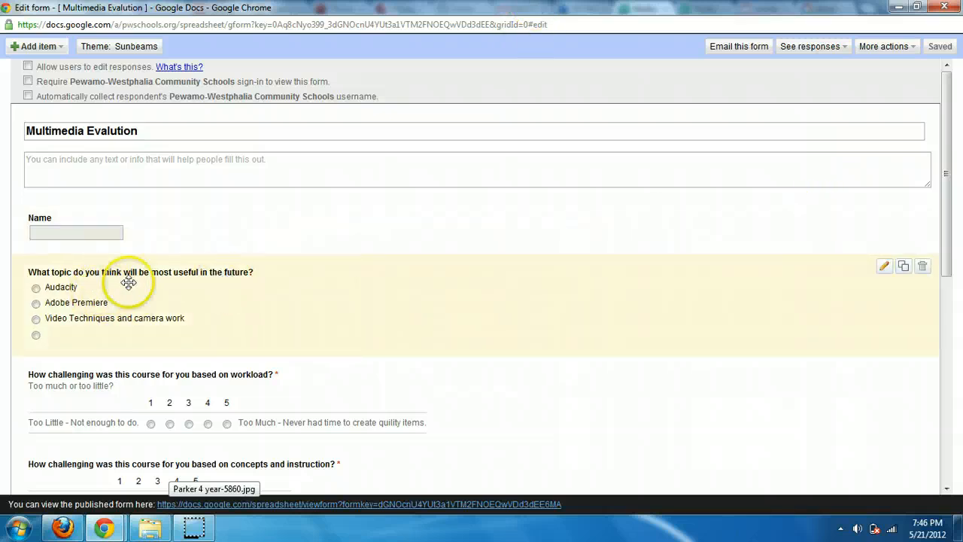
{"action": "left_click", "coordinate": [884, 266]}
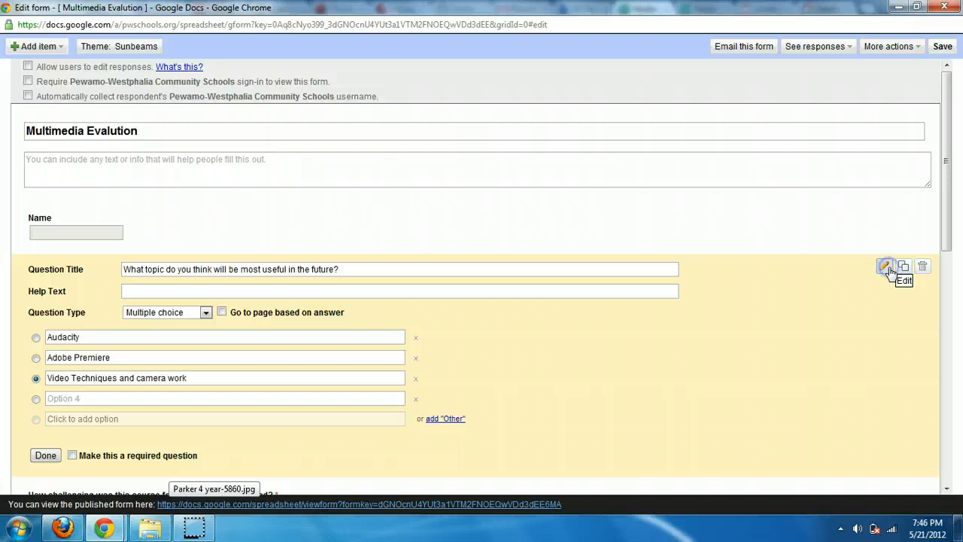
{"action": "left_click", "coordinate": [36, 399]}
{"action": "left_click", "coordinate": [36, 421]}
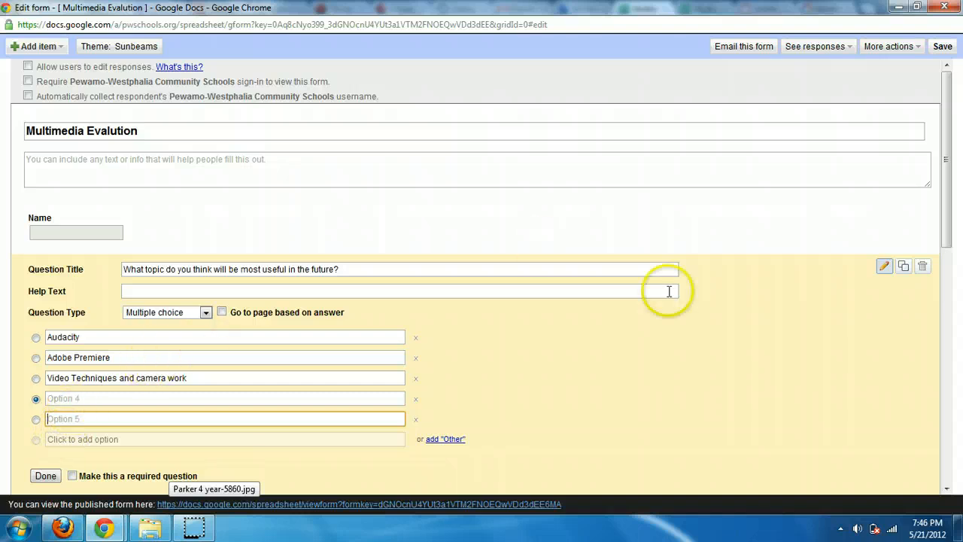
{"action": "left_click", "coordinate": [944, 7]}
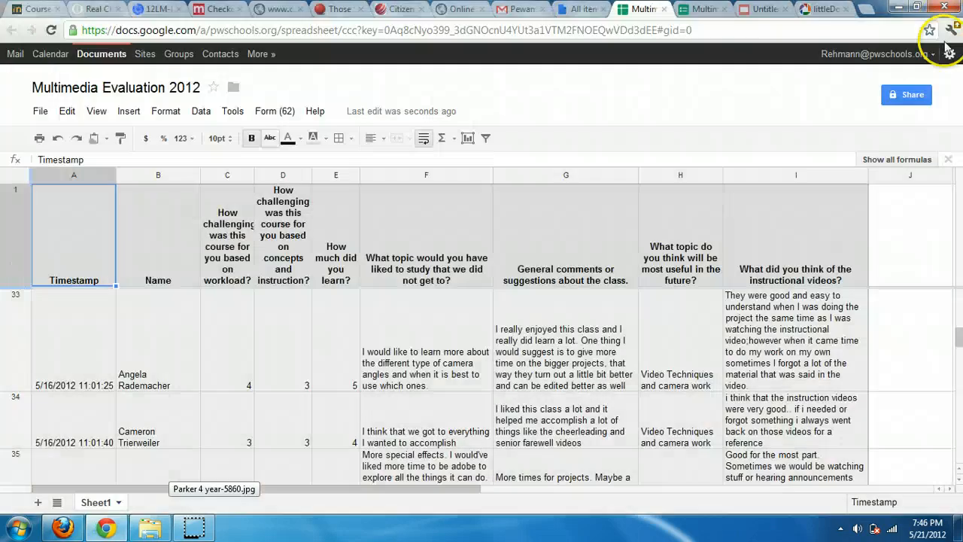
Open the live evaluation form, select its web address, then return to All items
{"action": "left_click", "coordinate": [585, 9]}
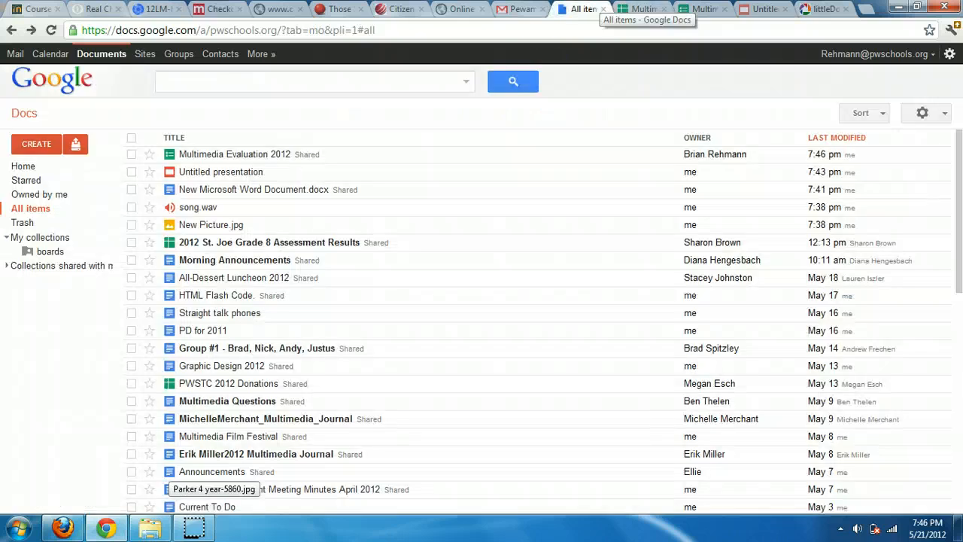
{"action": "left_click", "coordinate": [643, 9]}
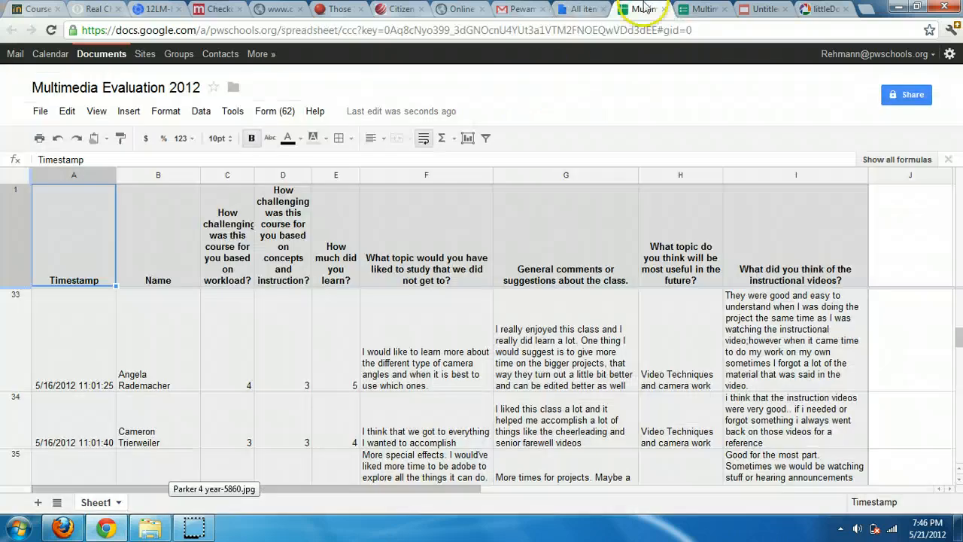
{"action": "left_click", "coordinate": [280, 113]}
{"action": "left_click", "coordinate": [305, 182]}
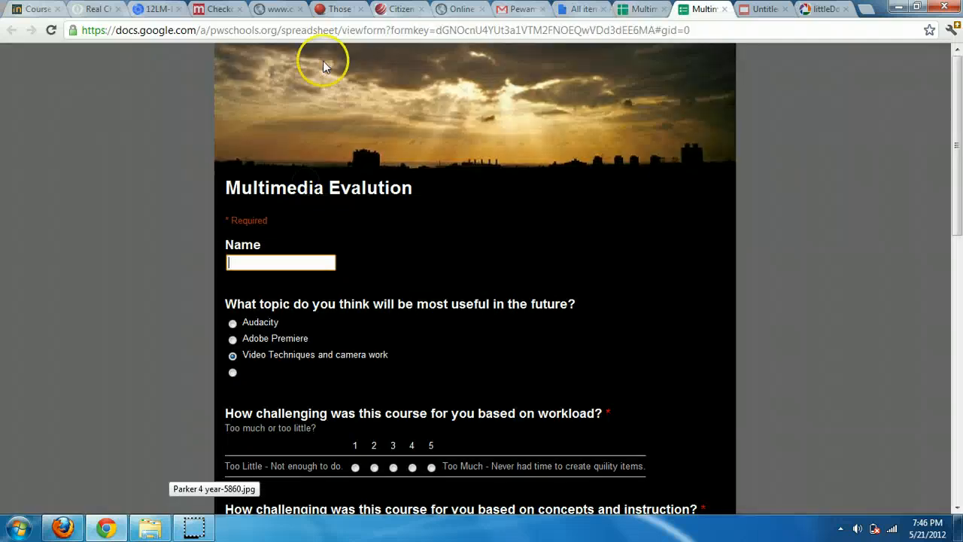
{"action": "left_click", "coordinate": [346, 30]}
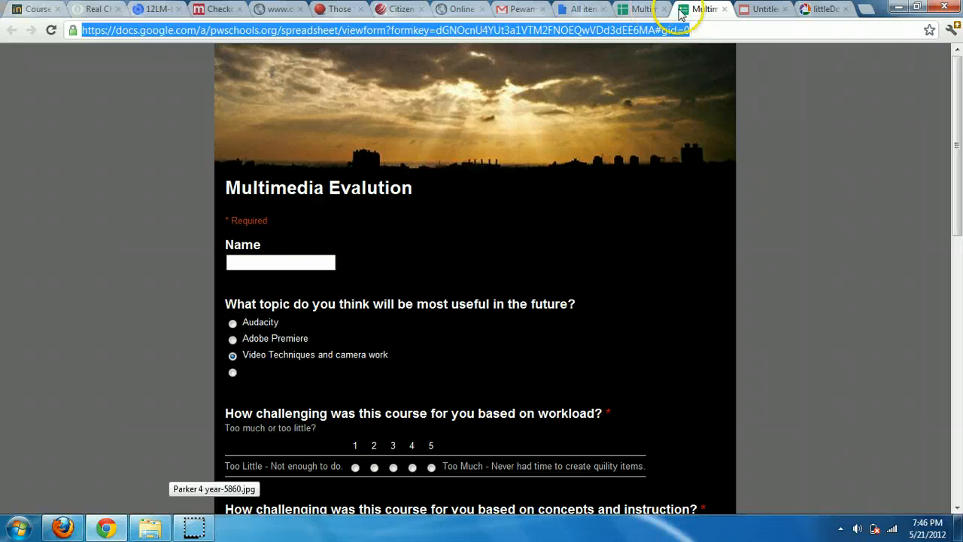
{"action": "left_click", "coordinate": [724, 9]}
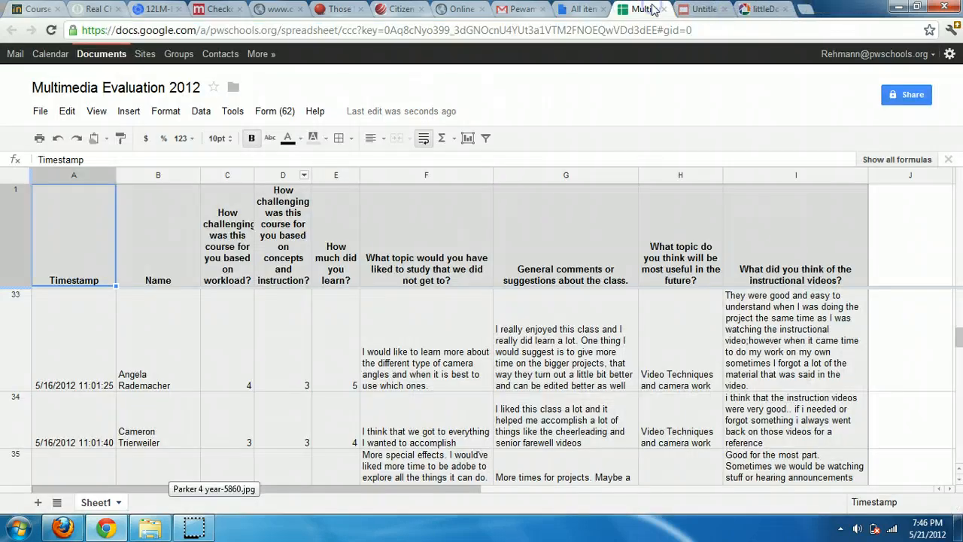
{"action": "left_click", "coordinate": [584, 9]}
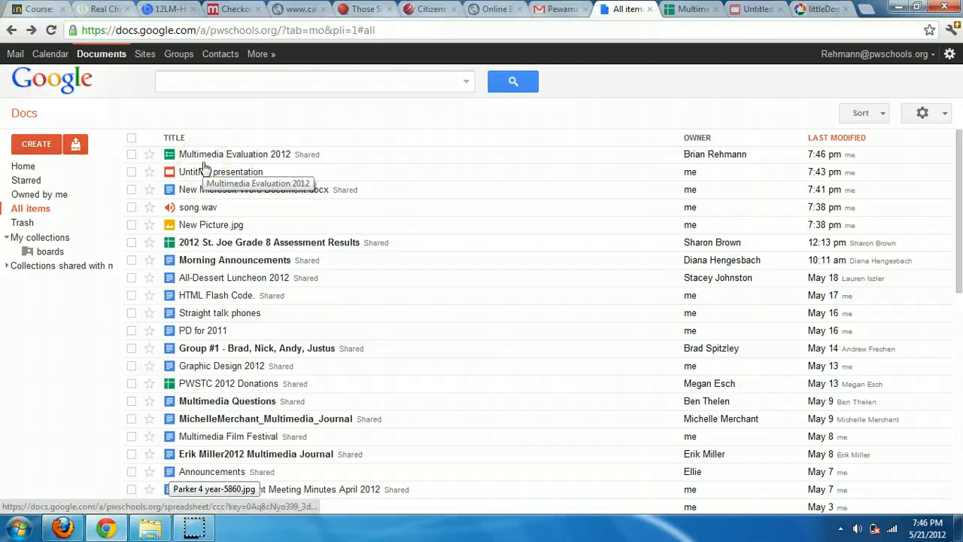
Close the Example Files folder window and switch to Google Docs in Firefox
{"action": "left_click", "coordinate": [151, 526]}
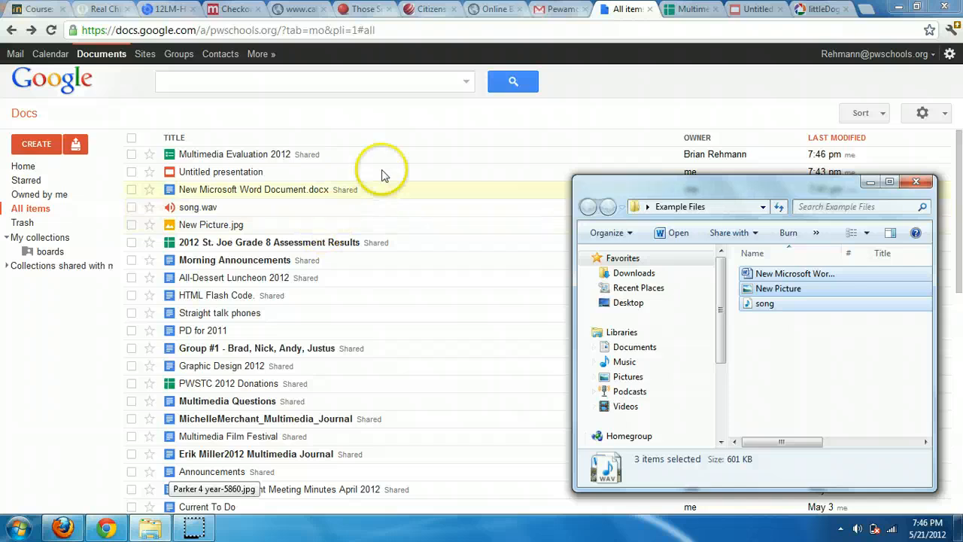
{"action": "left_click", "coordinate": [917, 182]}
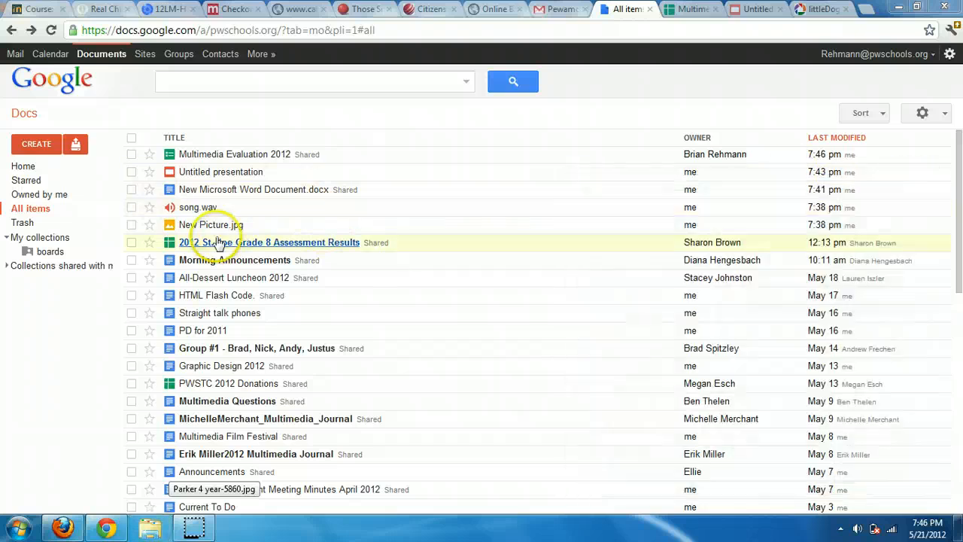
{"action": "left_click", "coordinate": [57, 253]}
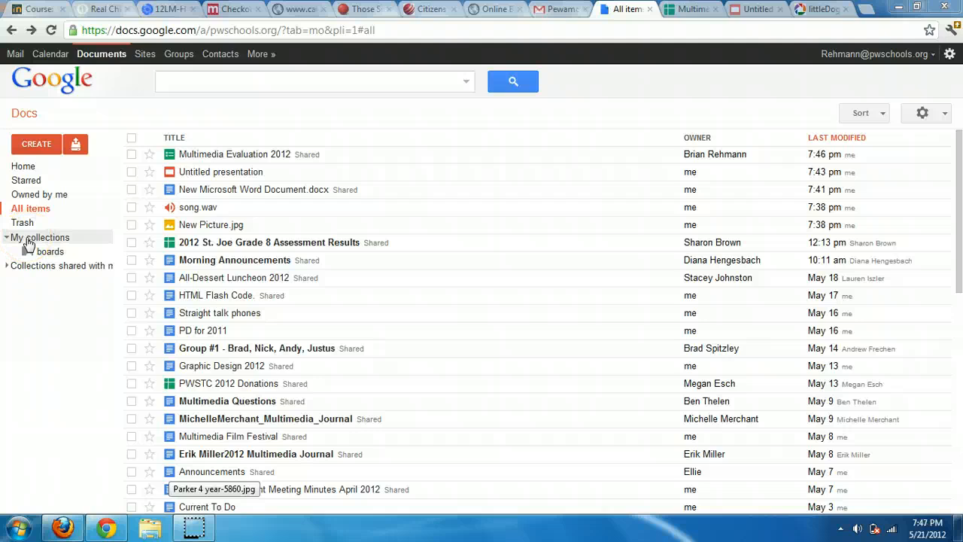
{"action": "left_click", "coordinate": [66, 528]}
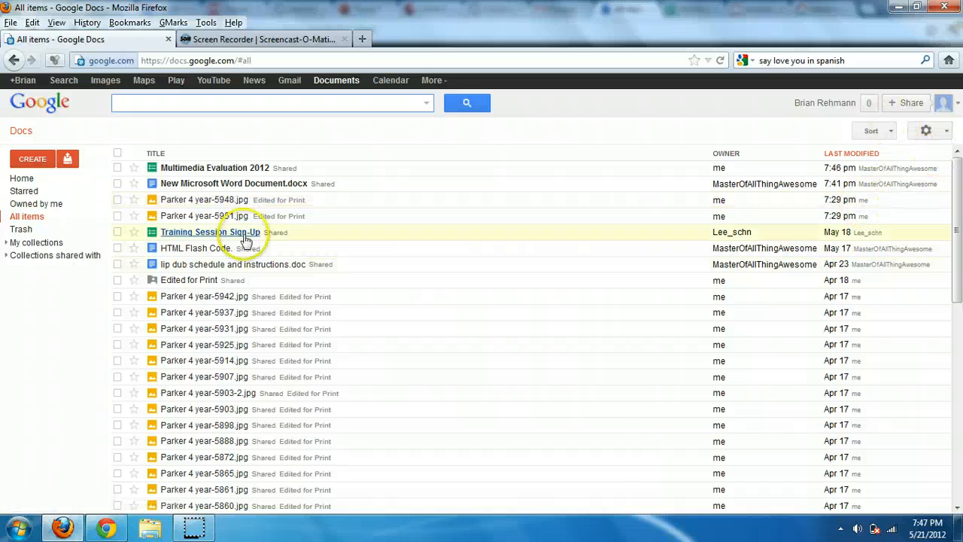
Select every item in the Docs list, briefly opening and closing the Google+ share box
{"action": "left_click_drag", "start_coordinate": [955, 184], "coordinate": [961, 247]}
{"action": "left_click_drag", "start_coordinate": [956, 251], "coordinate": [932, 407]}
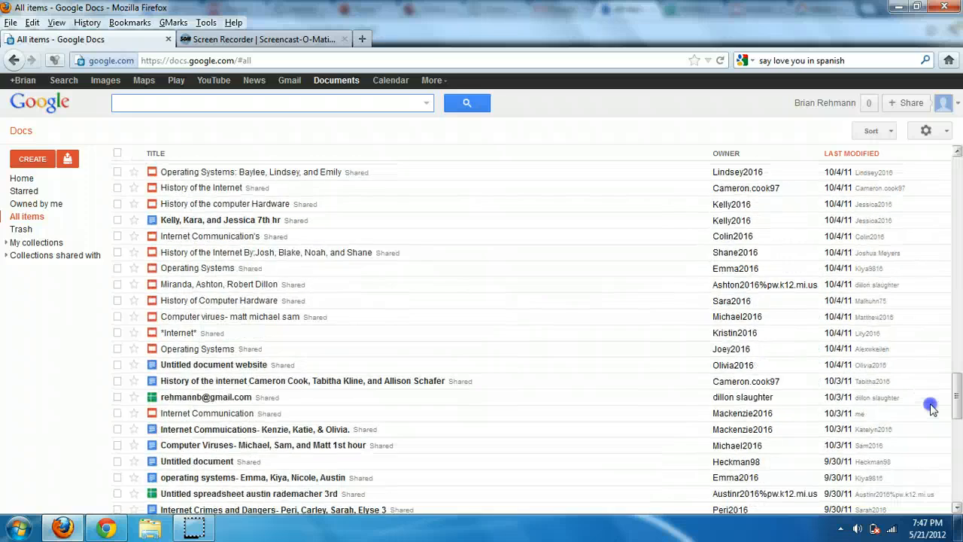
{"action": "left_click_drag", "start_coordinate": [932, 407], "coordinate": [959, 132]}
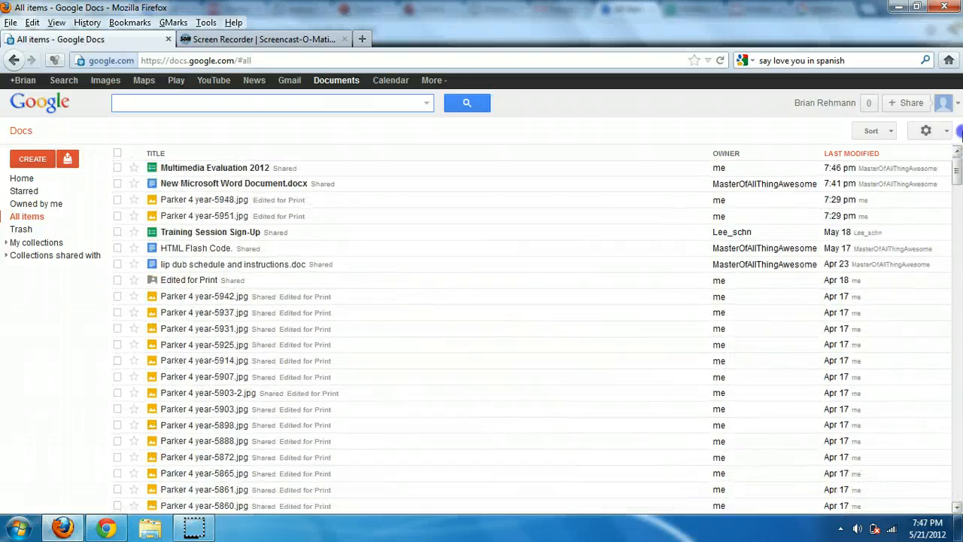
{"action": "left_click", "coordinate": [118, 168]}
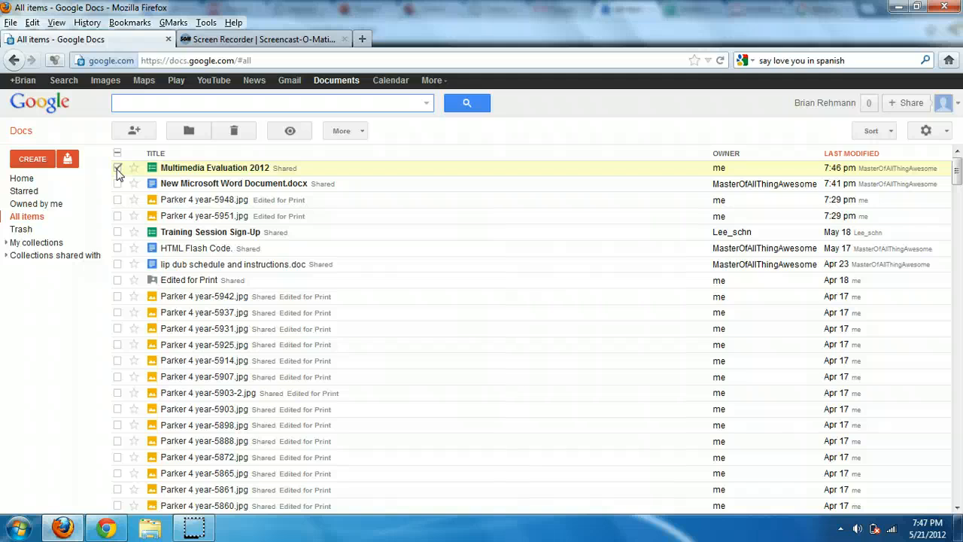
{"action": "left_click", "coordinate": [117, 185]}
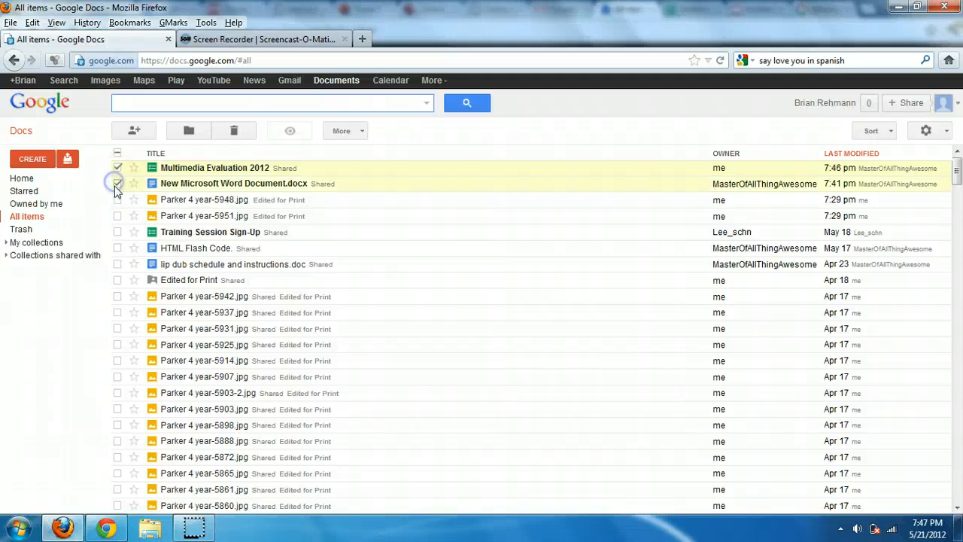
{"action": "left_click", "coordinate": [116, 155]}
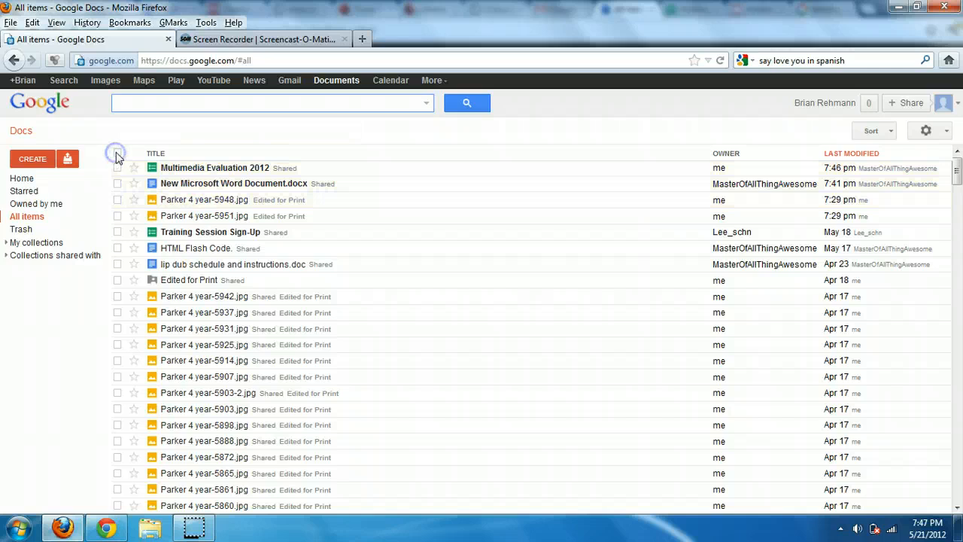
{"action": "left_click", "coordinate": [117, 153]}
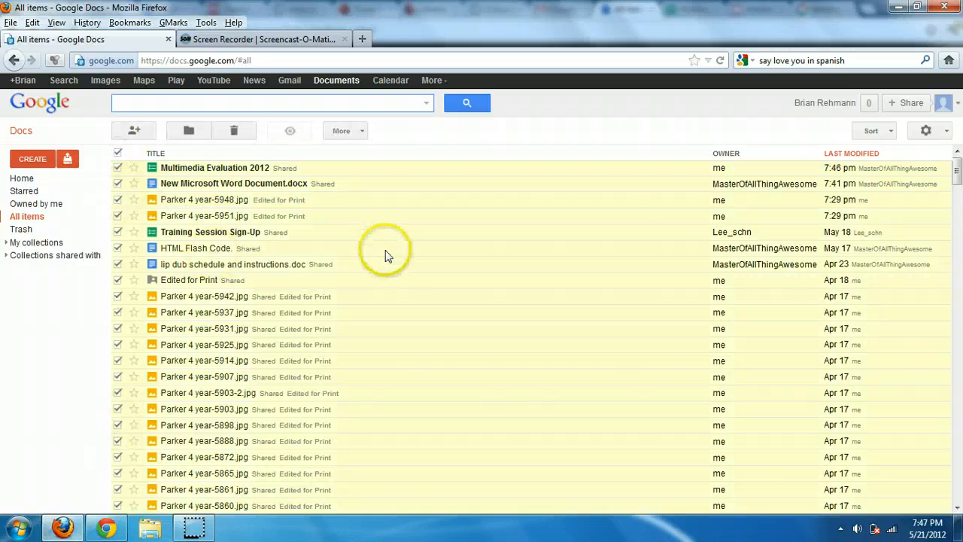
{"action": "left_click", "coordinate": [914, 103]}
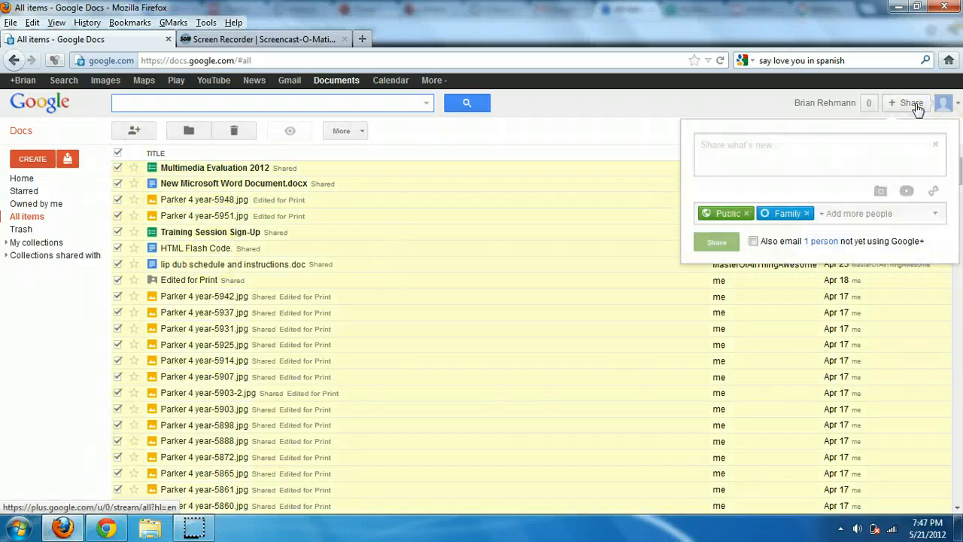
{"action": "left_click", "coordinate": [937, 143]}
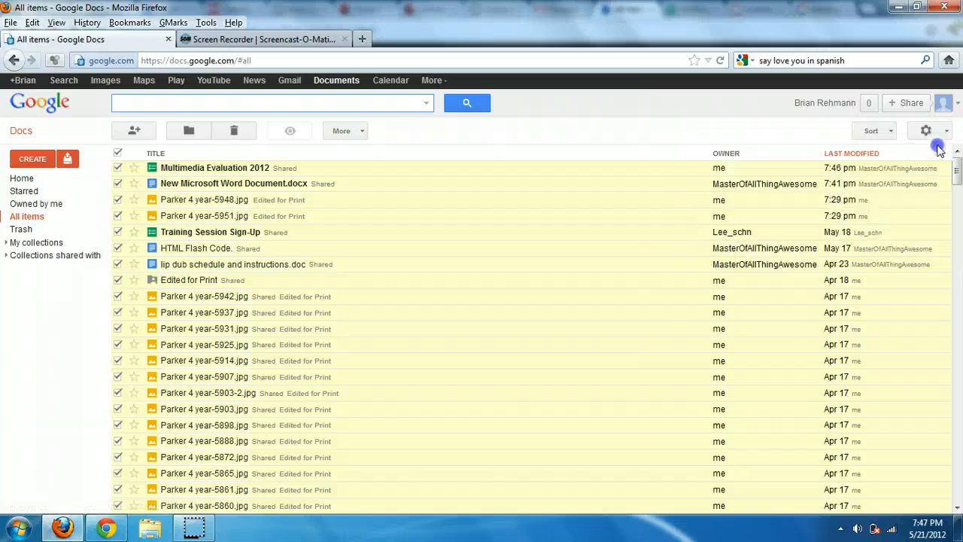
Try sharing all selected items, keep only sharable ones, then clear the selection
{"action": "left_click", "coordinate": [137, 131]}
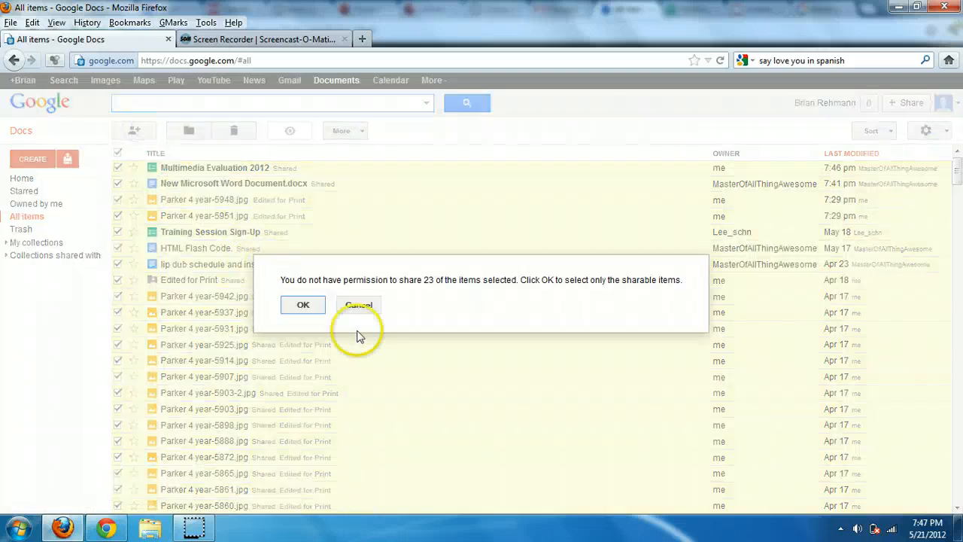
{"action": "left_click", "coordinate": [303, 304]}
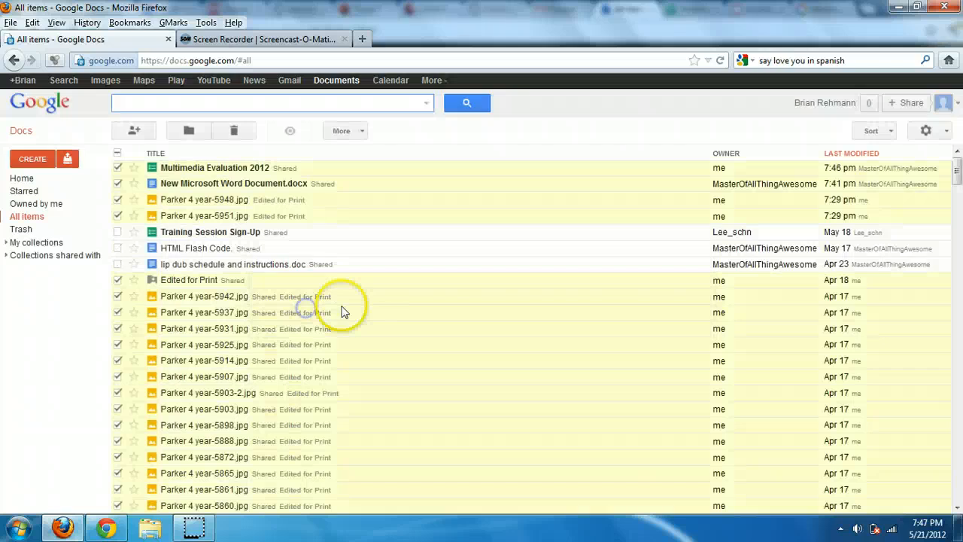
{"action": "left_click", "coordinate": [118, 154]}
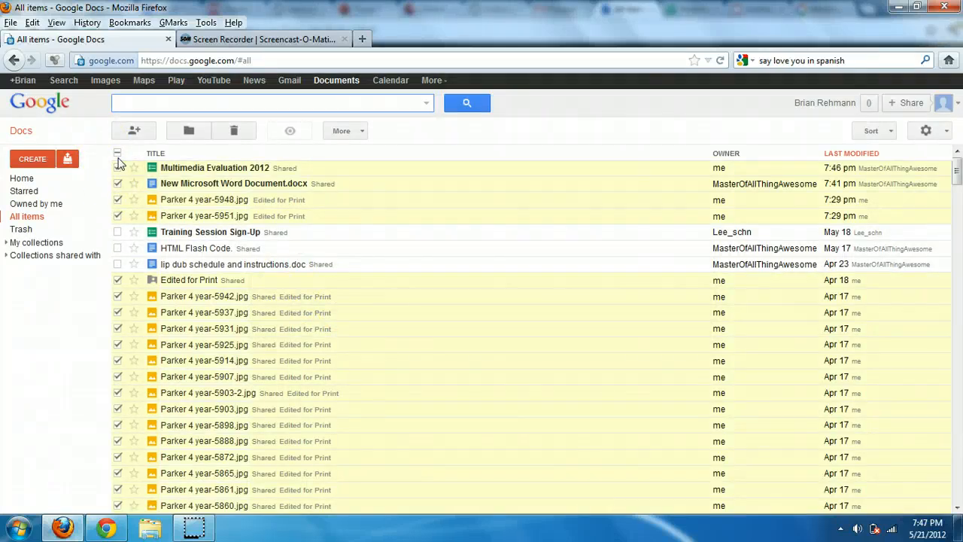
{"action": "left_click", "coordinate": [118, 154]}
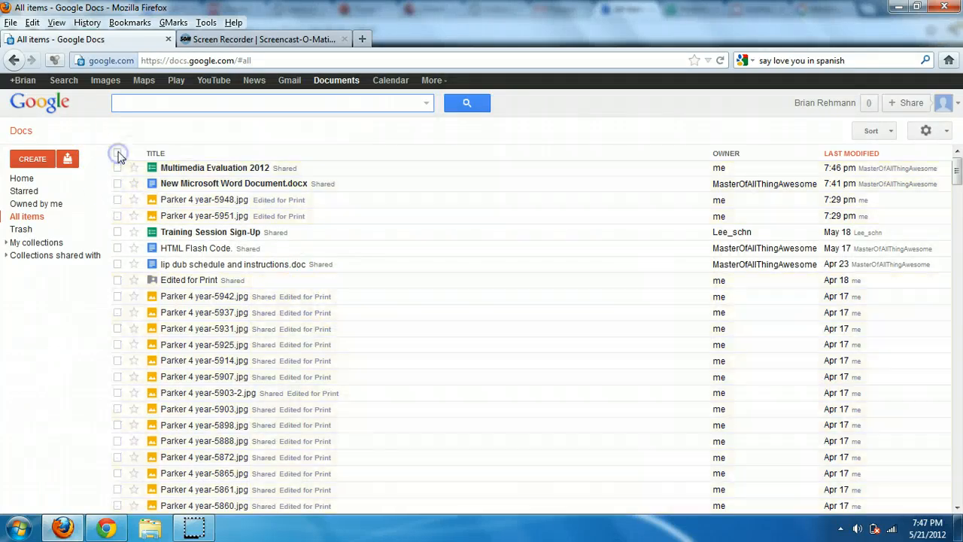
Try sharing Parker 4 year-5942.jpg and Parker 4 year-5937.jpg, dismiss the permission errors, untick them
{"action": "left_click", "coordinate": [118, 296]}
{"action": "left_click", "coordinate": [118, 312]}
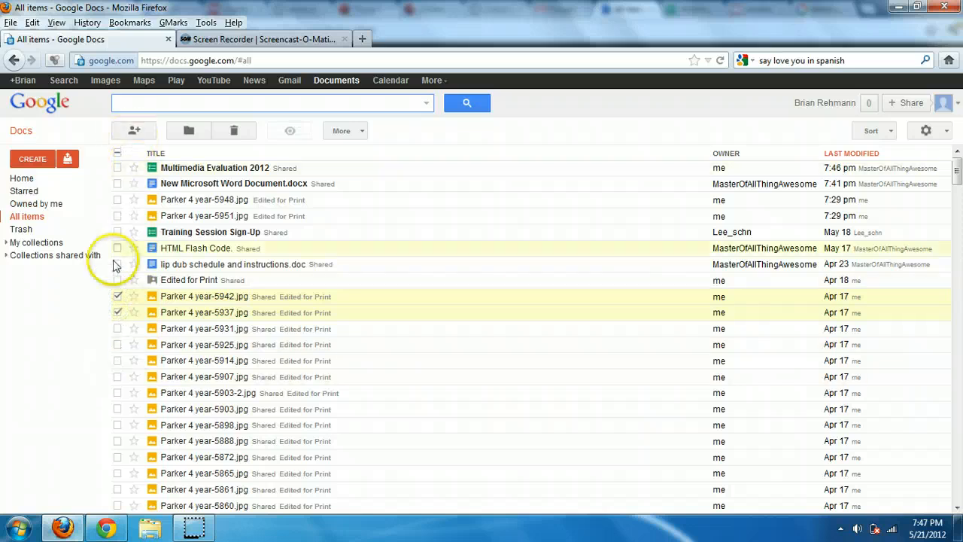
{"action": "left_click", "coordinate": [133, 132]}
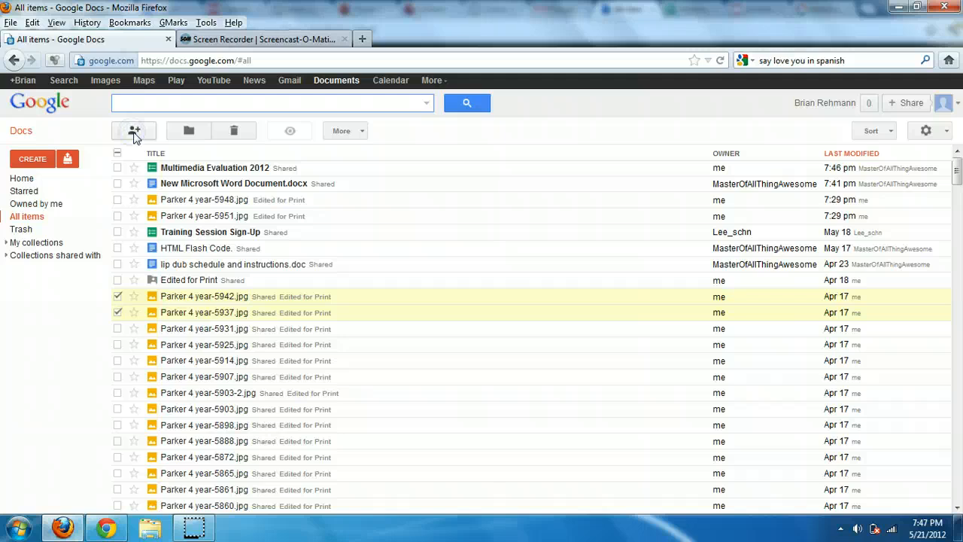
{"action": "left_click", "coordinate": [148, 134]}
{"action": "left_click", "coordinate": [338, 202]}
{"action": "left_click", "coordinate": [117, 133]}
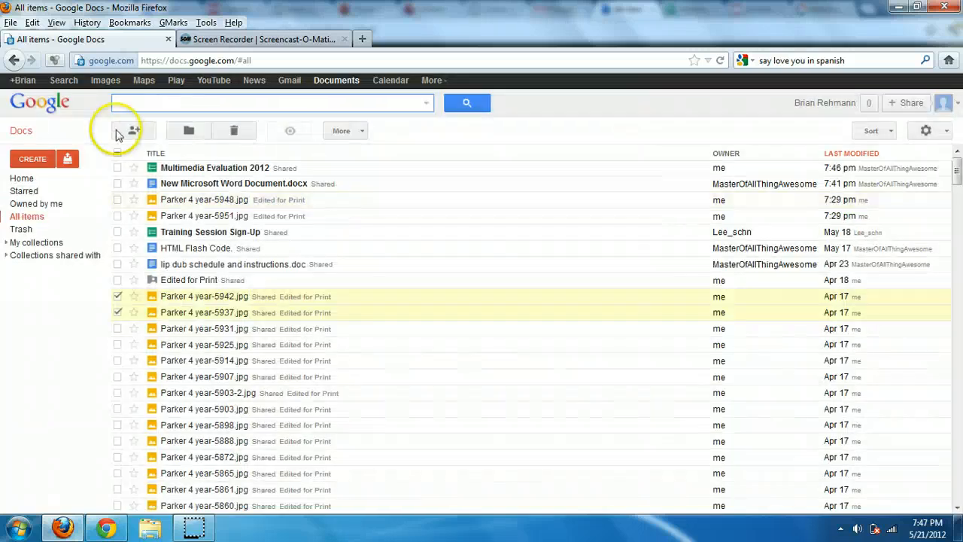
{"action": "left_click", "coordinate": [117, 297]}
{"action": "left_click", "coordinate": [118, 311]}
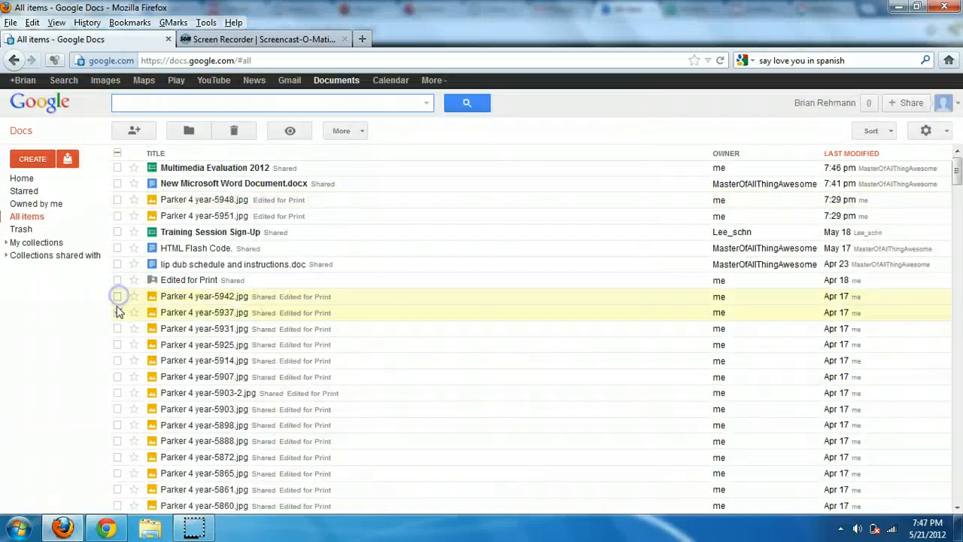
{"action": "left_click", "coordinate": [106, 528]}
Set Multimedia Evaluation 2012 and Untitled presentation to 'Anyone with the link' viewing, then deselect them
{"action": "left_click", "coordinate": [170, 298]}
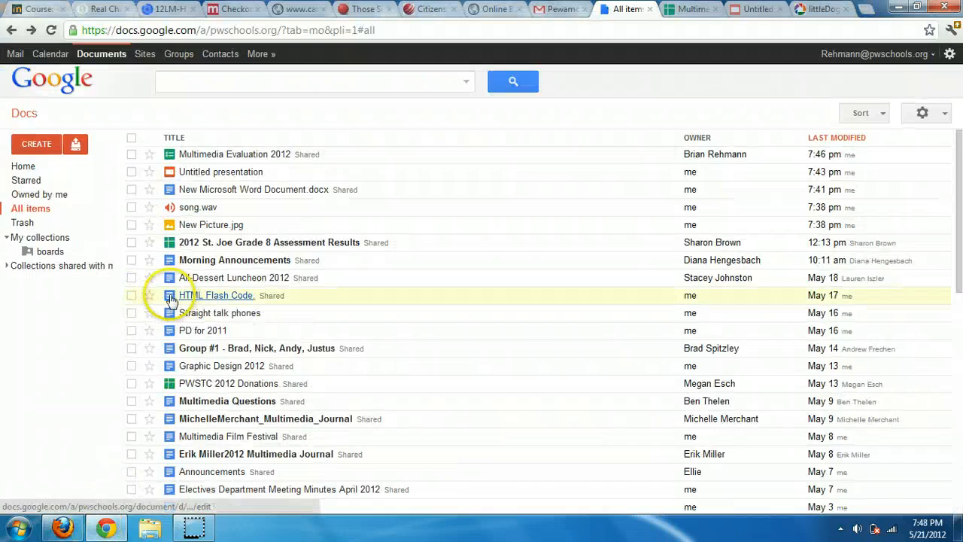
{"action": "left_click", "coordinate": [133, 154]}
{"action": "left_click", "coordinate": [132, 172]}
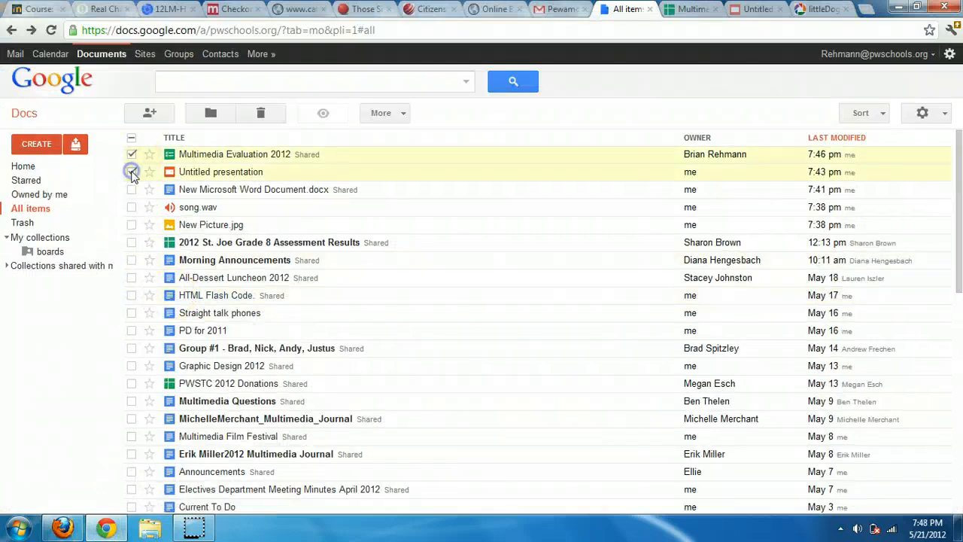
{"action": "left_click", "coordinate": [150, 112]}
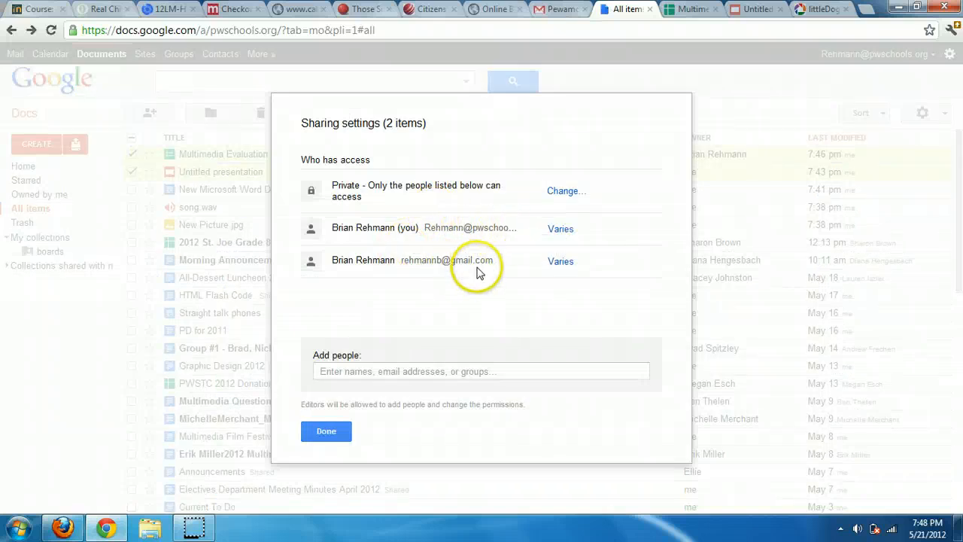
{"action": "left_click", "coordinate": [565, 193]}
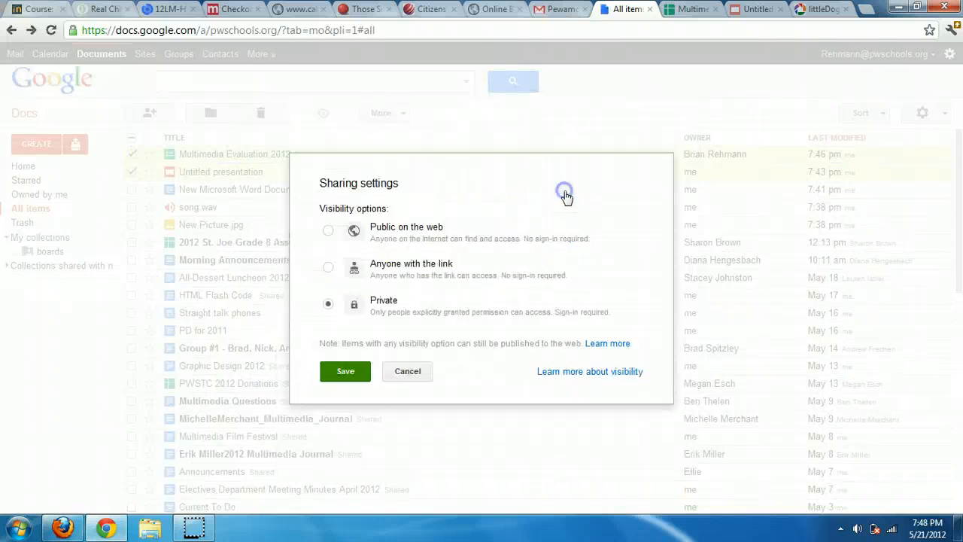
{"action": "left_click", "coordinate": [360, 265]}
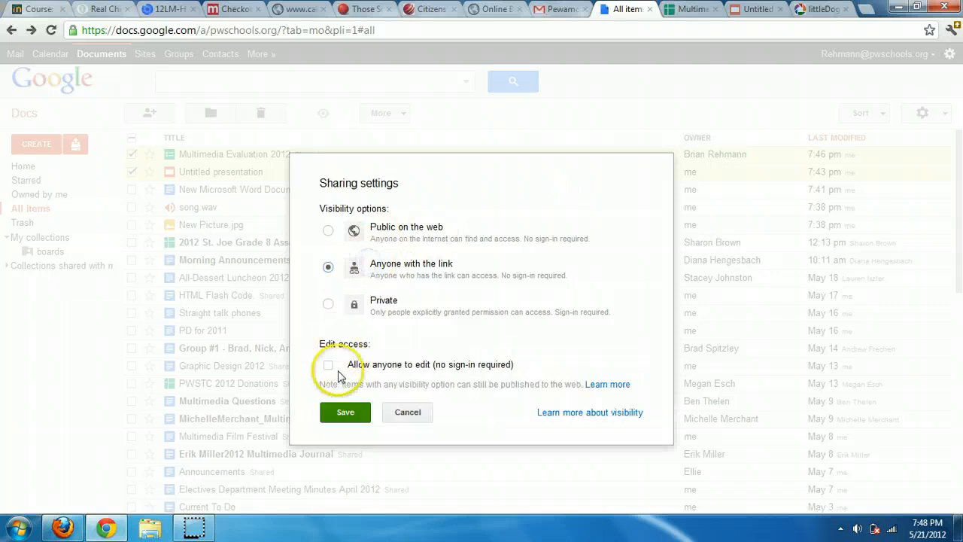
{"action": "left_click", "coordinate": [344, 414]}
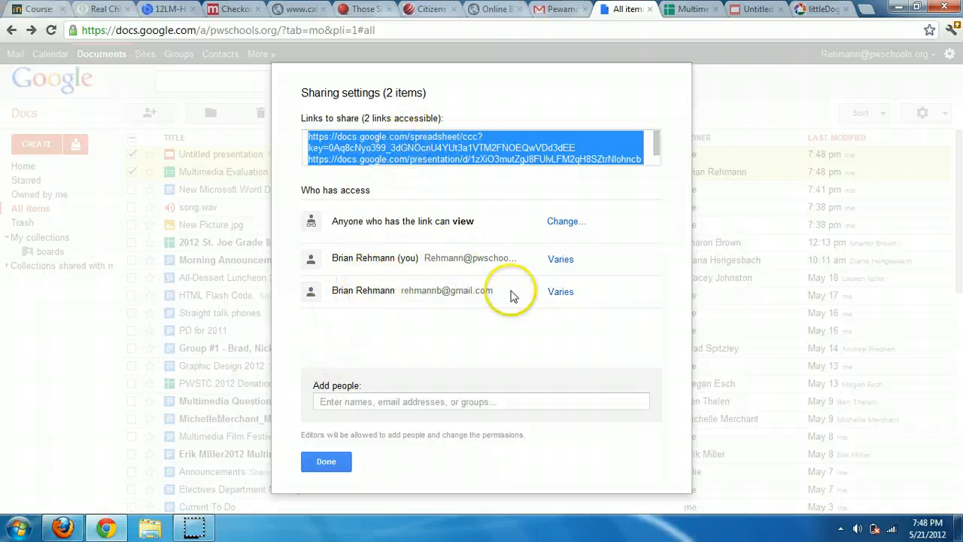
{"action": "left_click", "coordinate": [561, 259]}
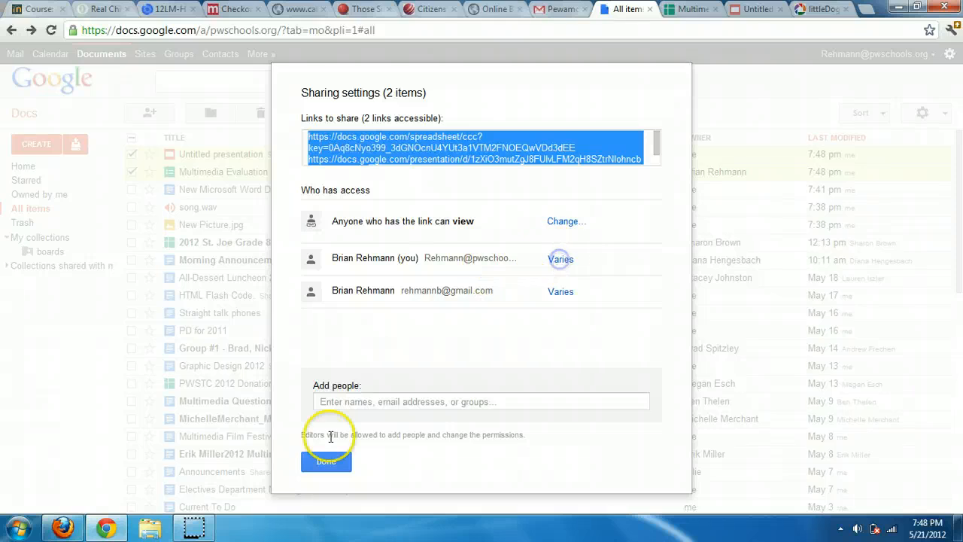
{"action": "left_click", "coordinate": [322, 459]}
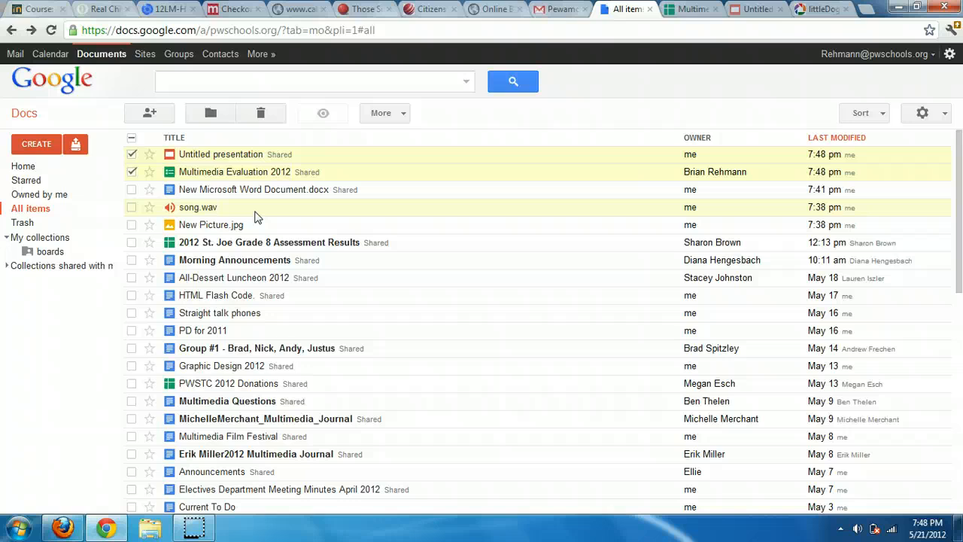
{"action": "left_click", "coordinate": [131, 154]}
Deselect Multimedia Evaluation 2012 and select the Untitled presentation in the list
{"action": "left_click", "coordinate": [132, 171]}
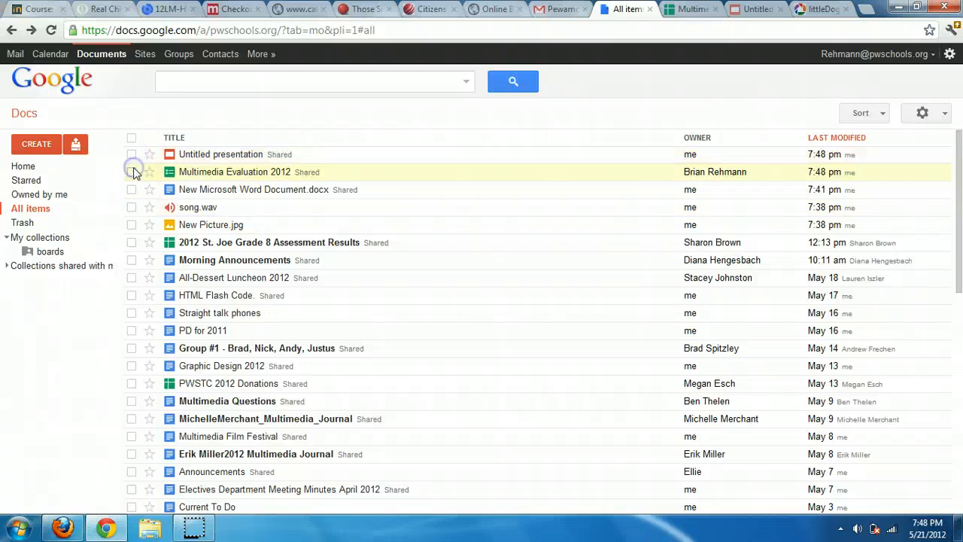
{"action": "left_click", "coordinate": [131, 155]}
{"action": "left_click", "coordinate": [325, 122]}
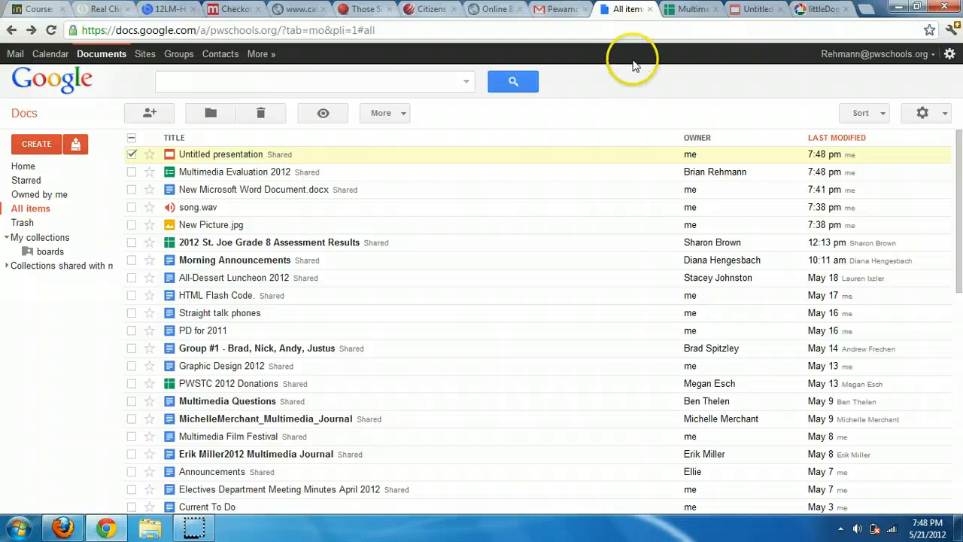
Review the Multimedia Evaluation 2012 spreadsheet's File > Print settings and close them without printing
{"action": "left_click", "coordinate": [681, 9]}
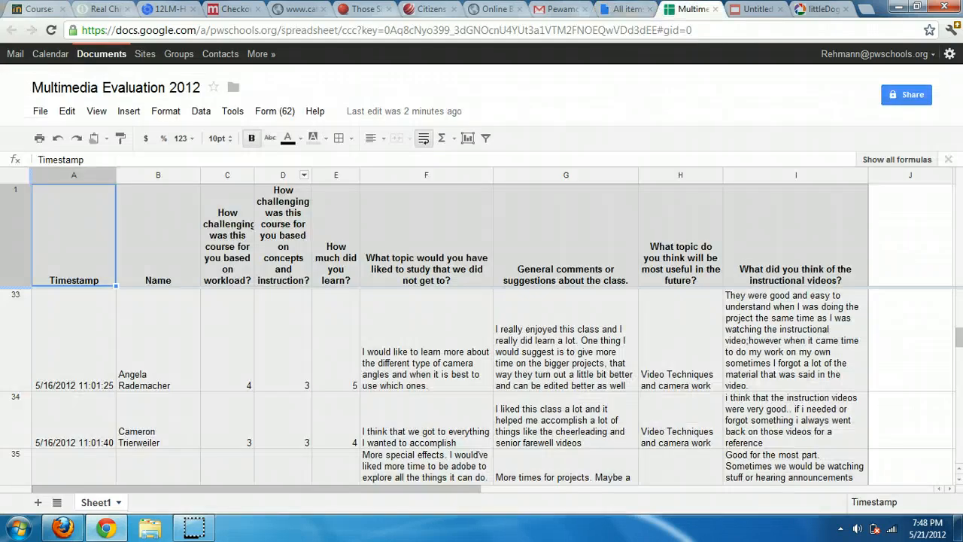
{"action": "left_click", "coordinate": [40, 111]}
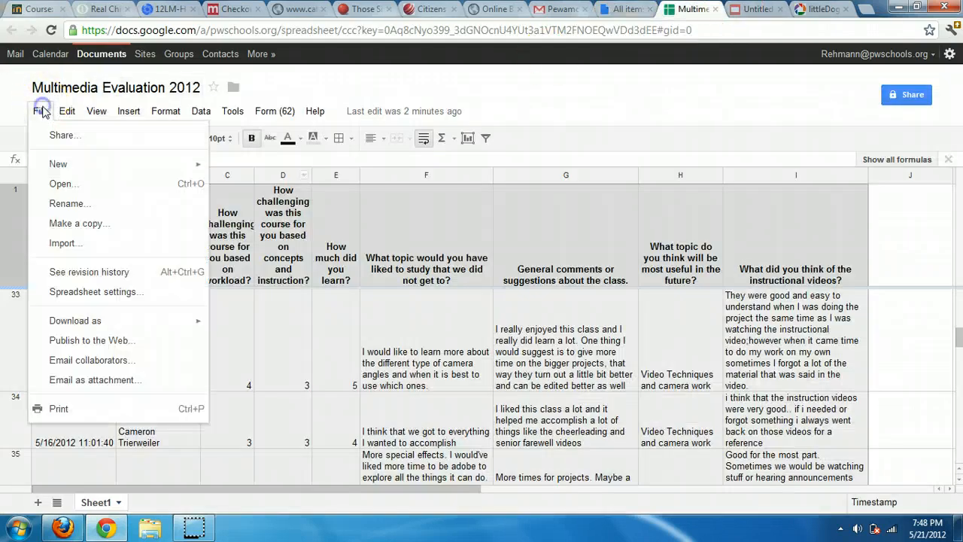
{"action": "left_click", "coordinate": [71, 406]}
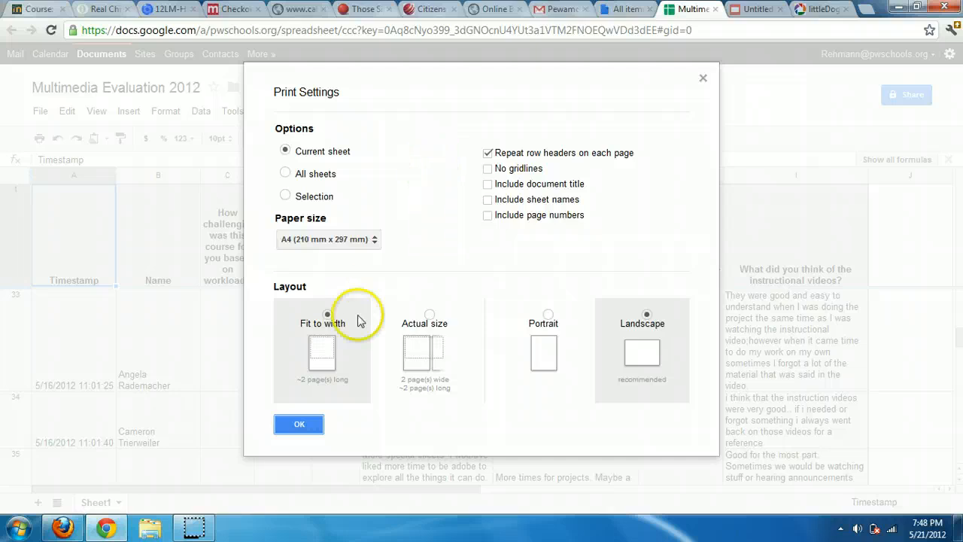
{"action": "left_click", "coordinate": [703, 79]}
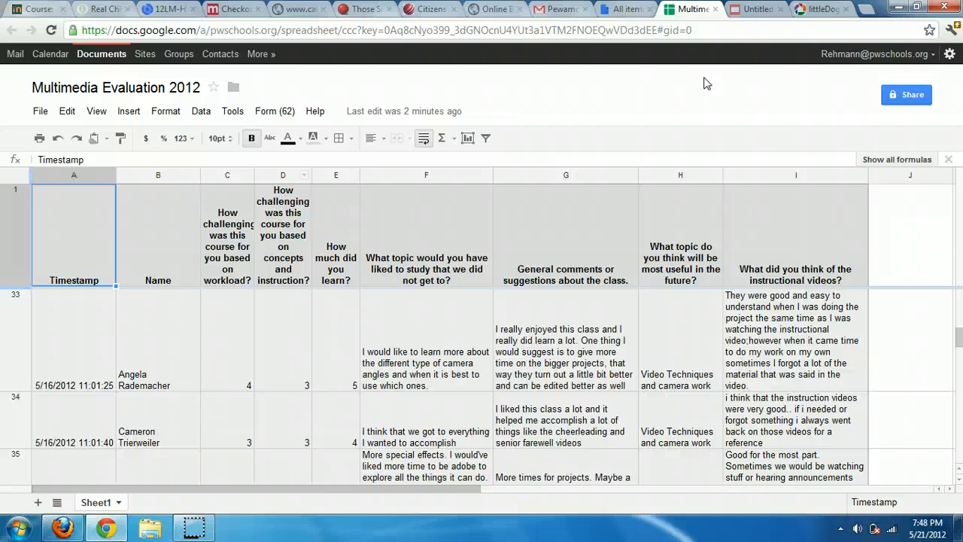
Close the Multimedia Evaluation 2012, Untitled presentation and littleDogsRock.jpg browser tabs
{"action": "left_click", "coordinate": [716, 9]}
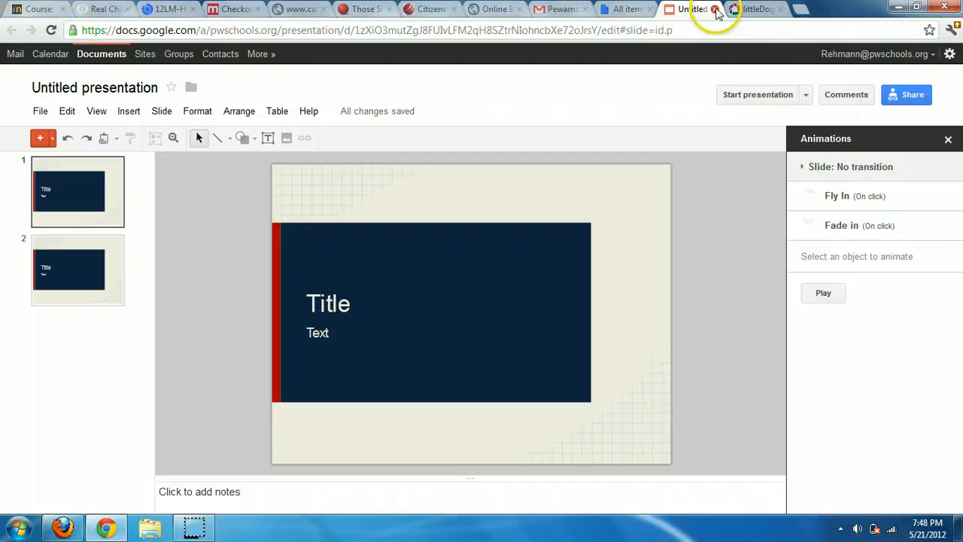
{"action": "left_click", "coordinate": [716, 9]}
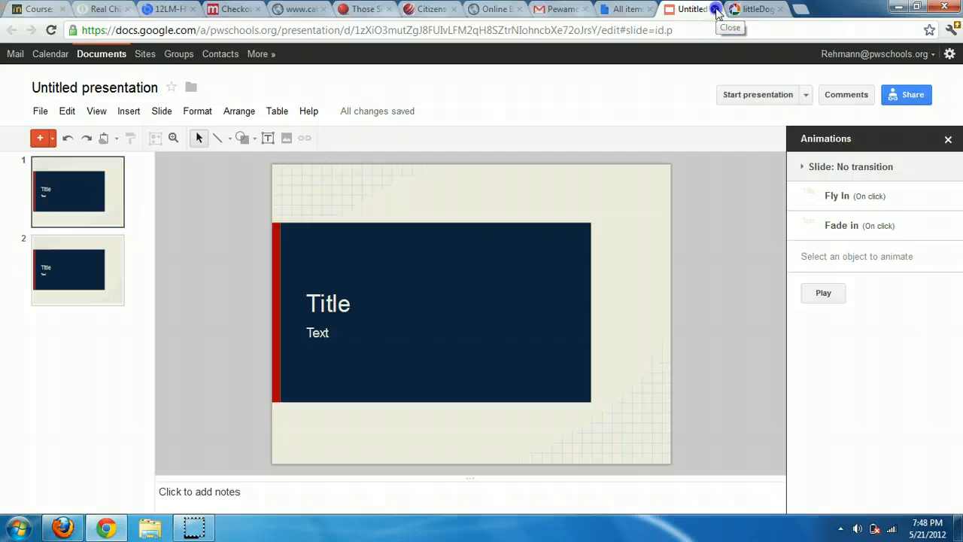
{"action": "left_click", "coordinate": [716, 9]}
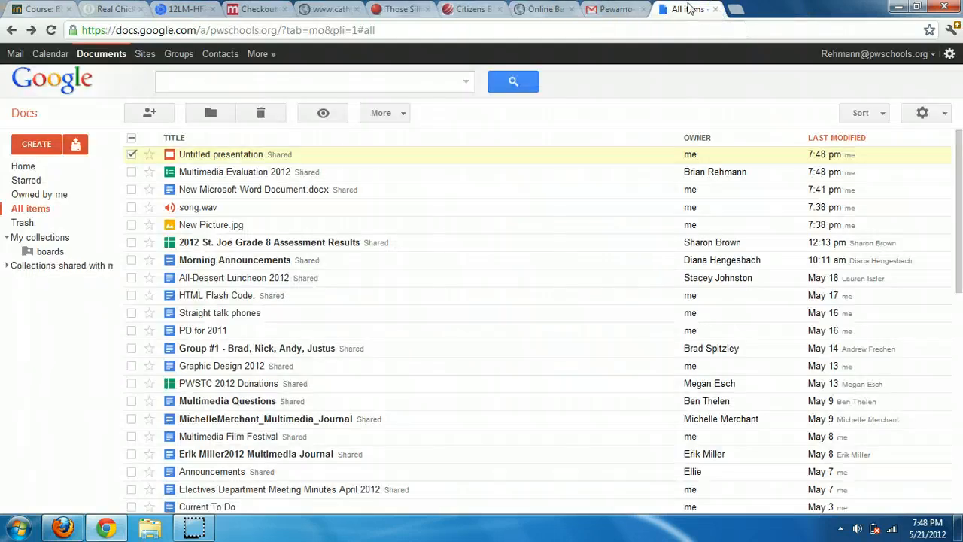